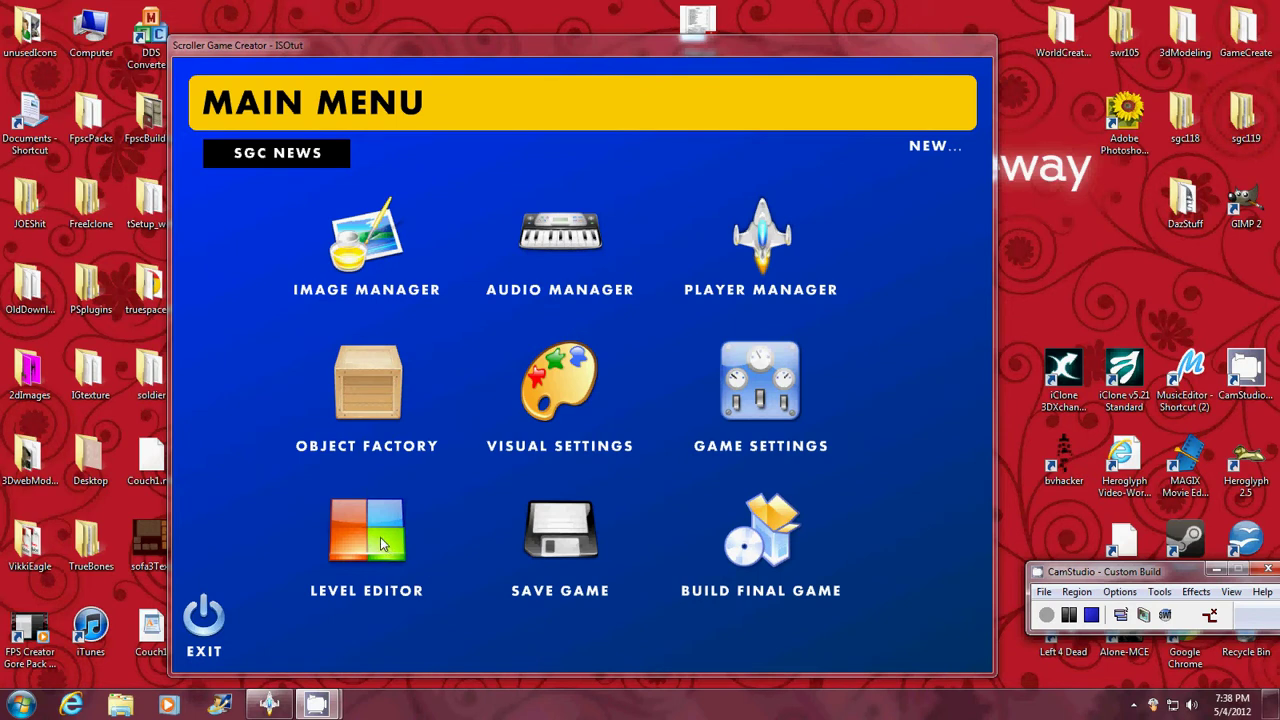
Open the level editor and place four object 0 grass tiles forming the upper diamond.
{"action": "left_click", "coordinate": [380, 537]}
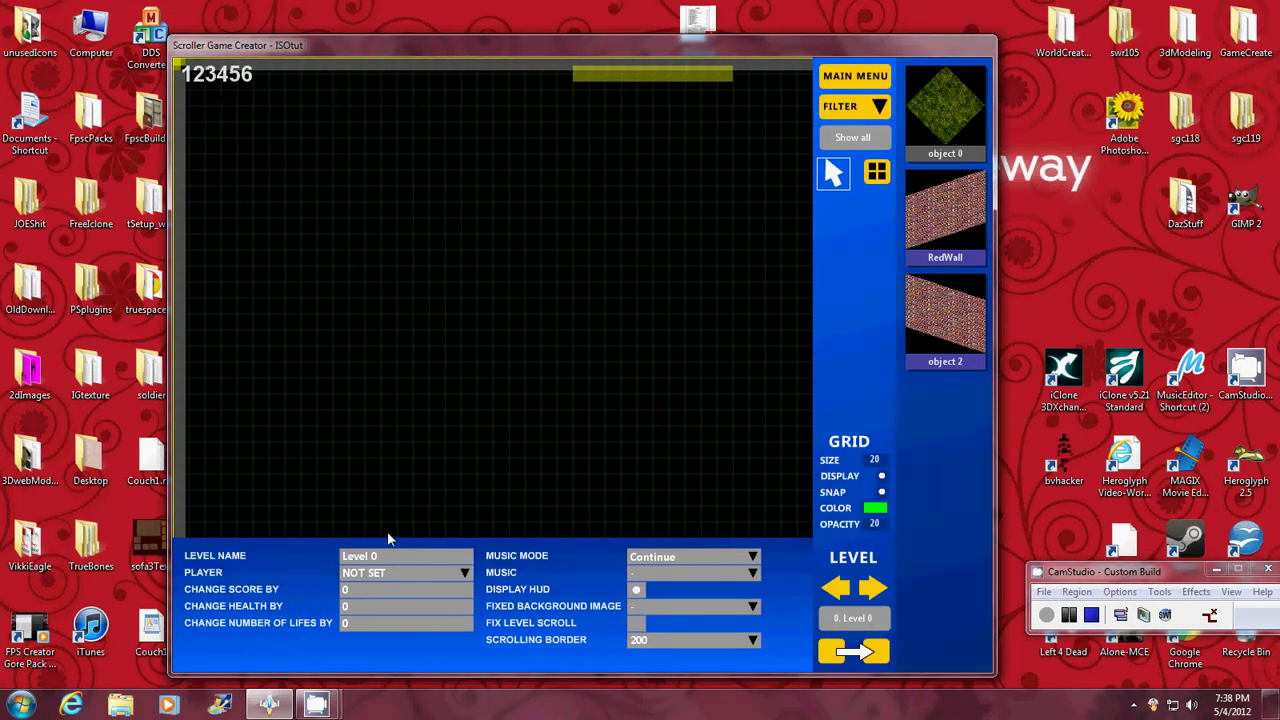
{"action": "left_click", "coordinate": [962, 127]}
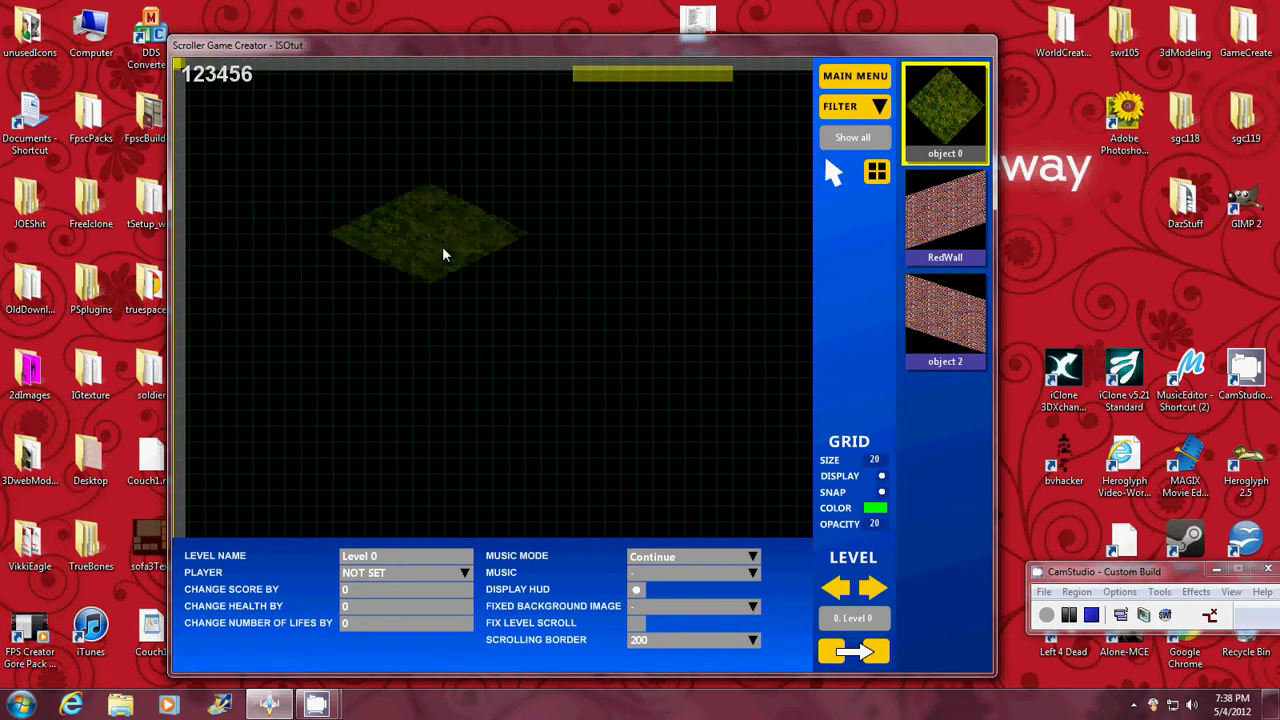
{"action": "left_click", "coordinate": [444, 254]}
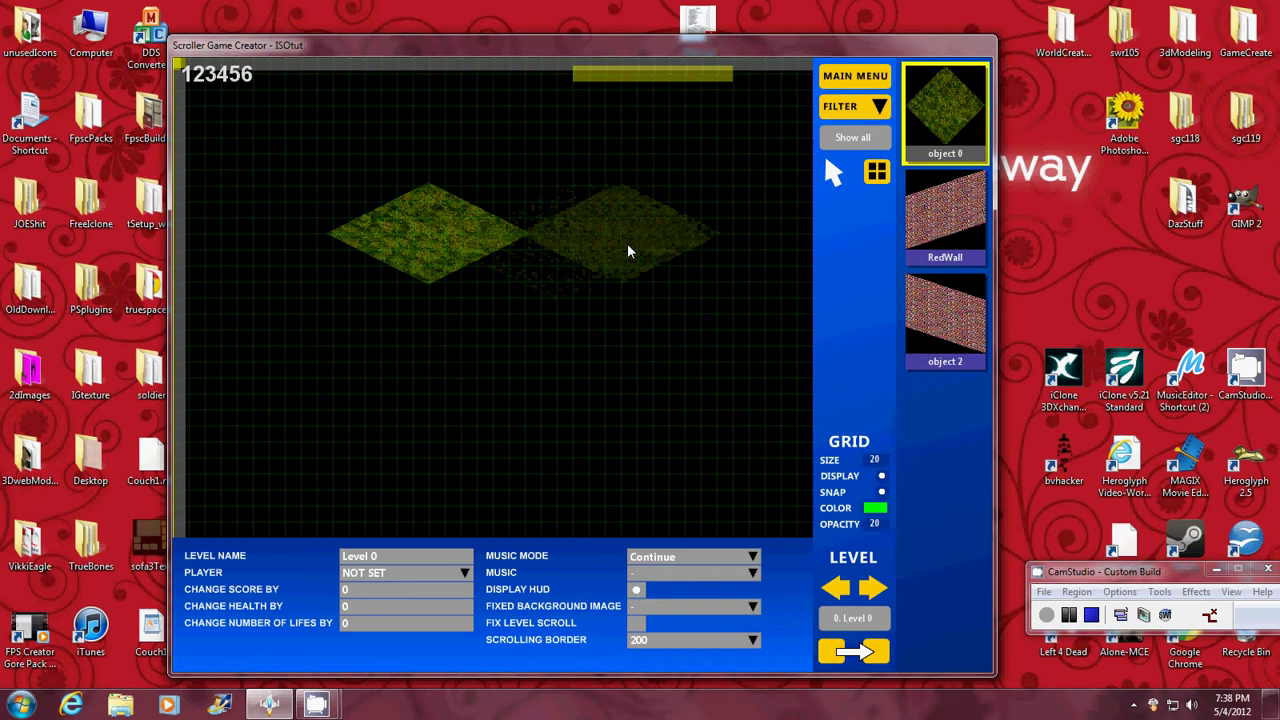
{"action": "left_click", "coordinate": [634, 246]}
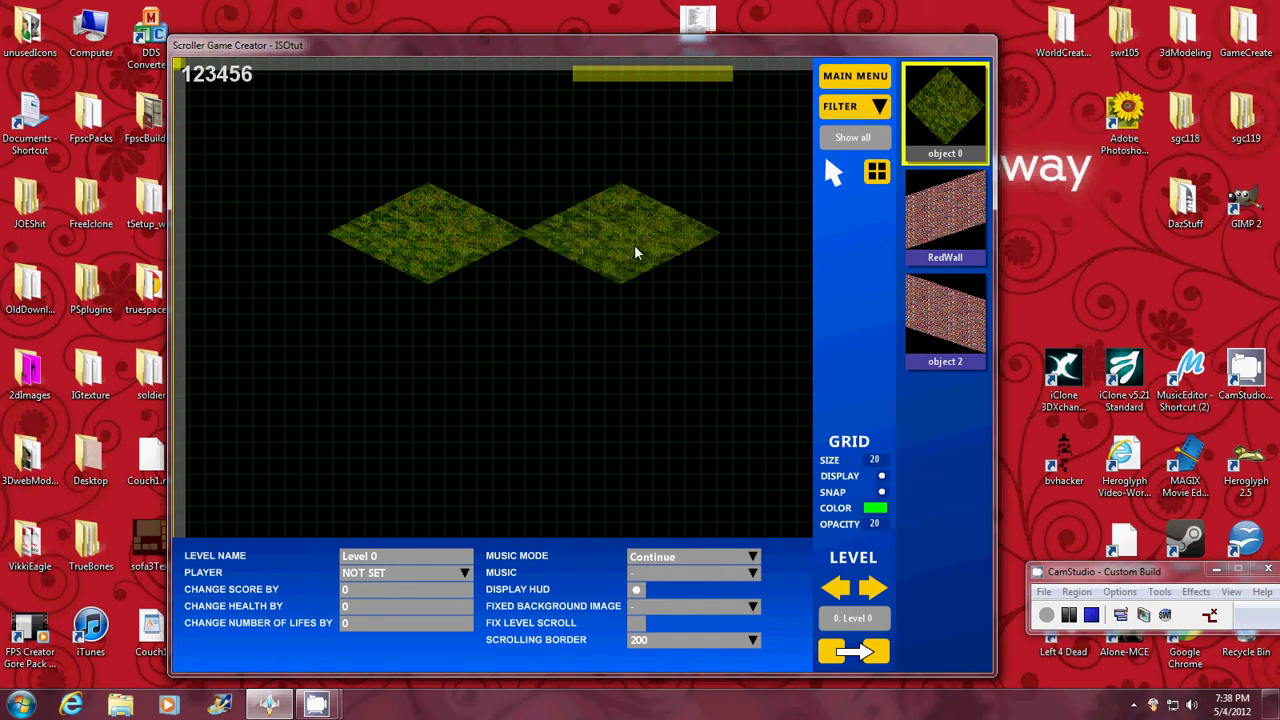
{"action": "left_click", "coordinate": [532, 295]}
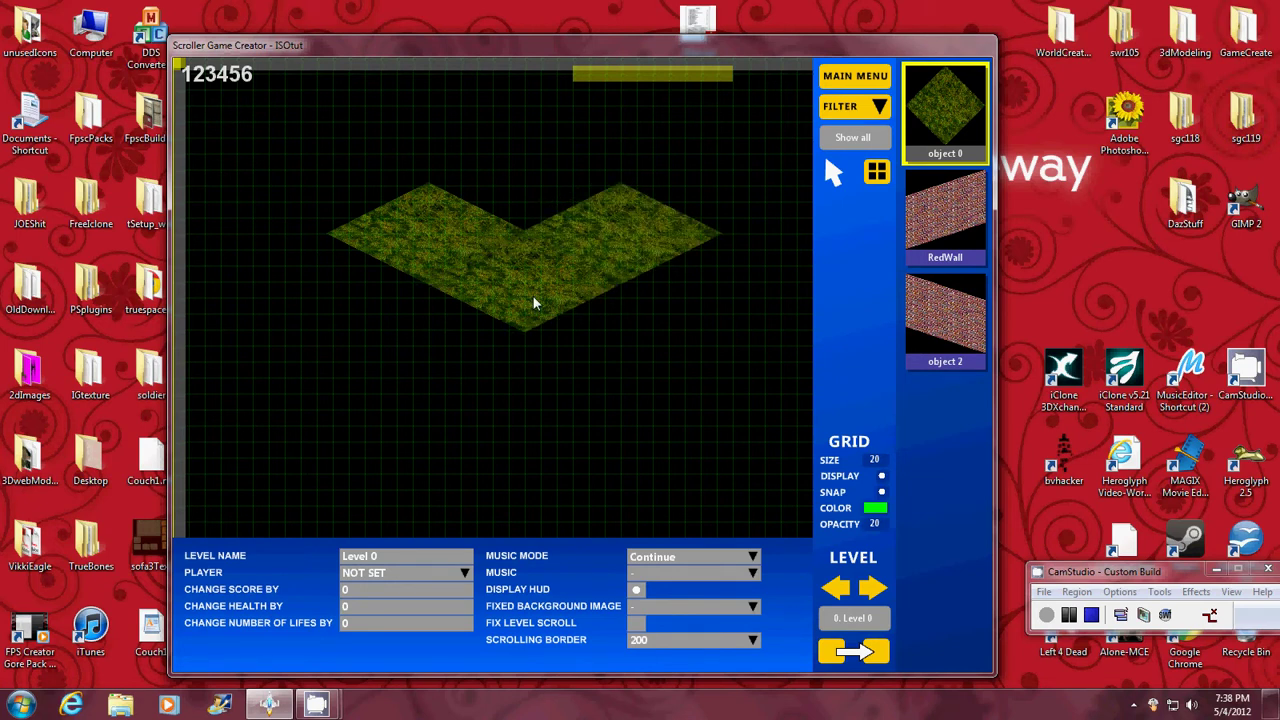
{"action": "left_click", "coordinate": [528, 188]}
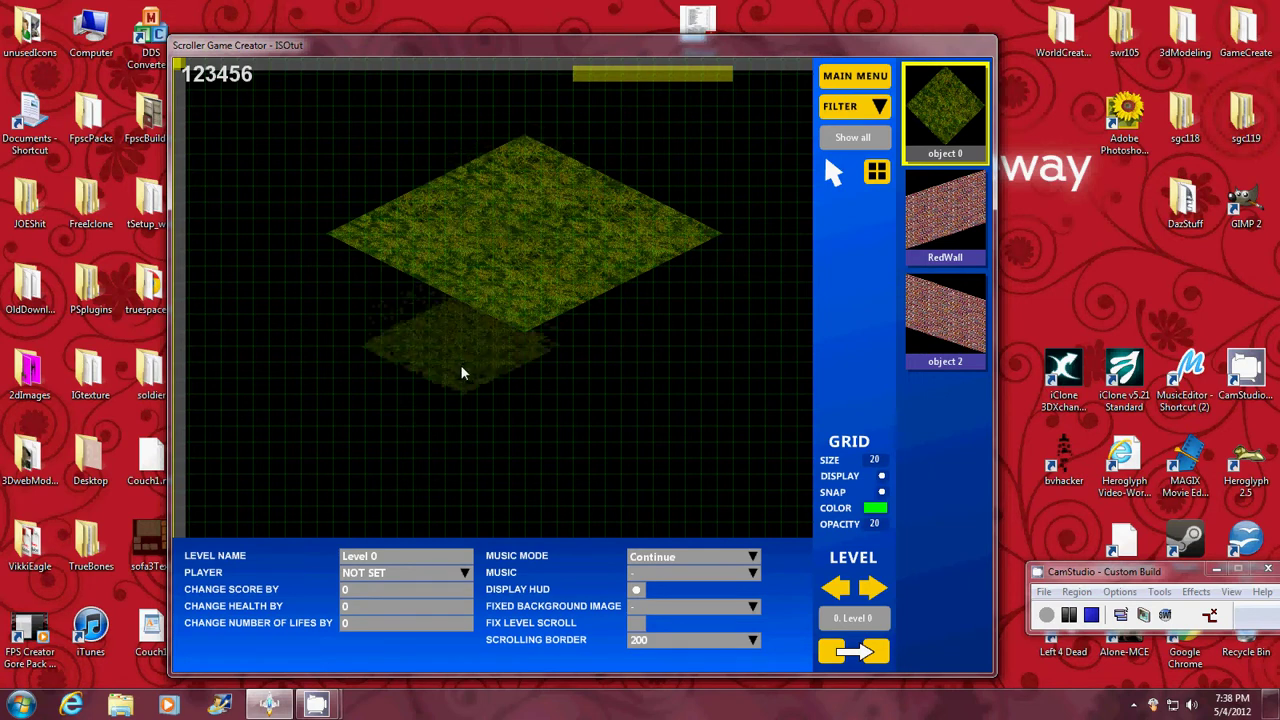
Add a lower grass diamond below and one extra grass tile right of the upper diamond.
{"action": "left_click", "coordinate": [440, 345]}
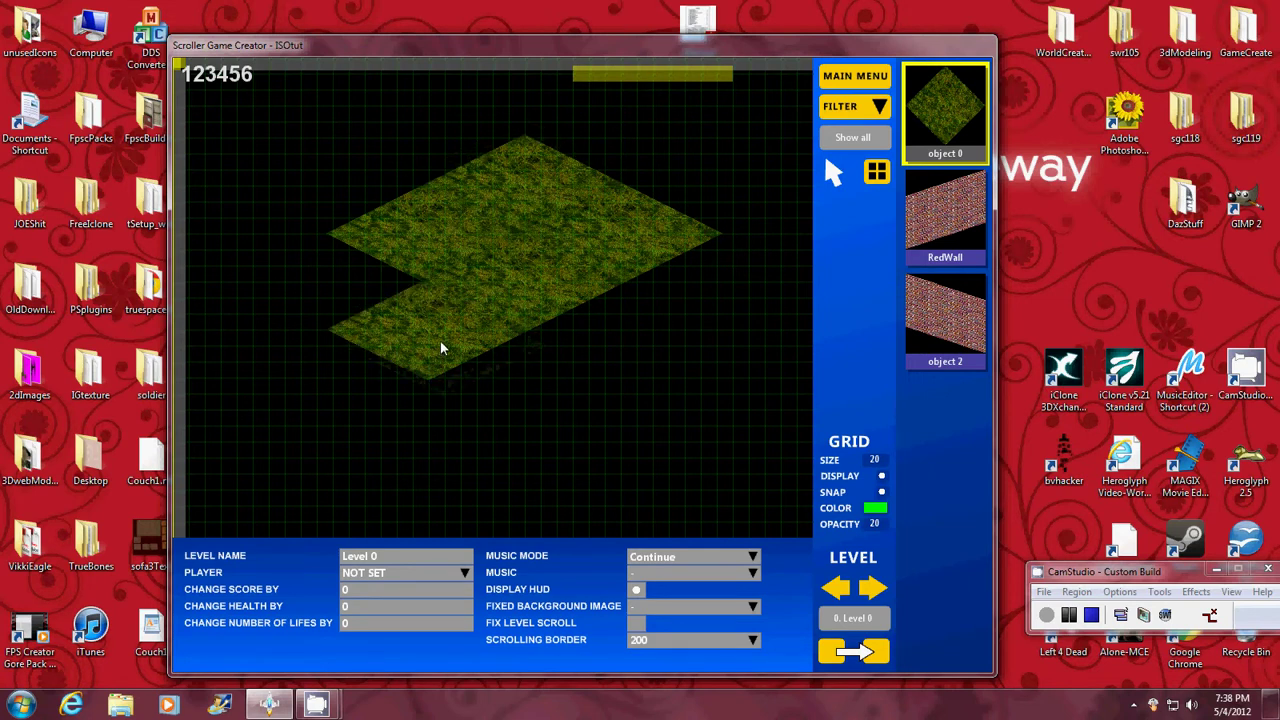
{"action": "left_click", "coordinate": [531, 397]}
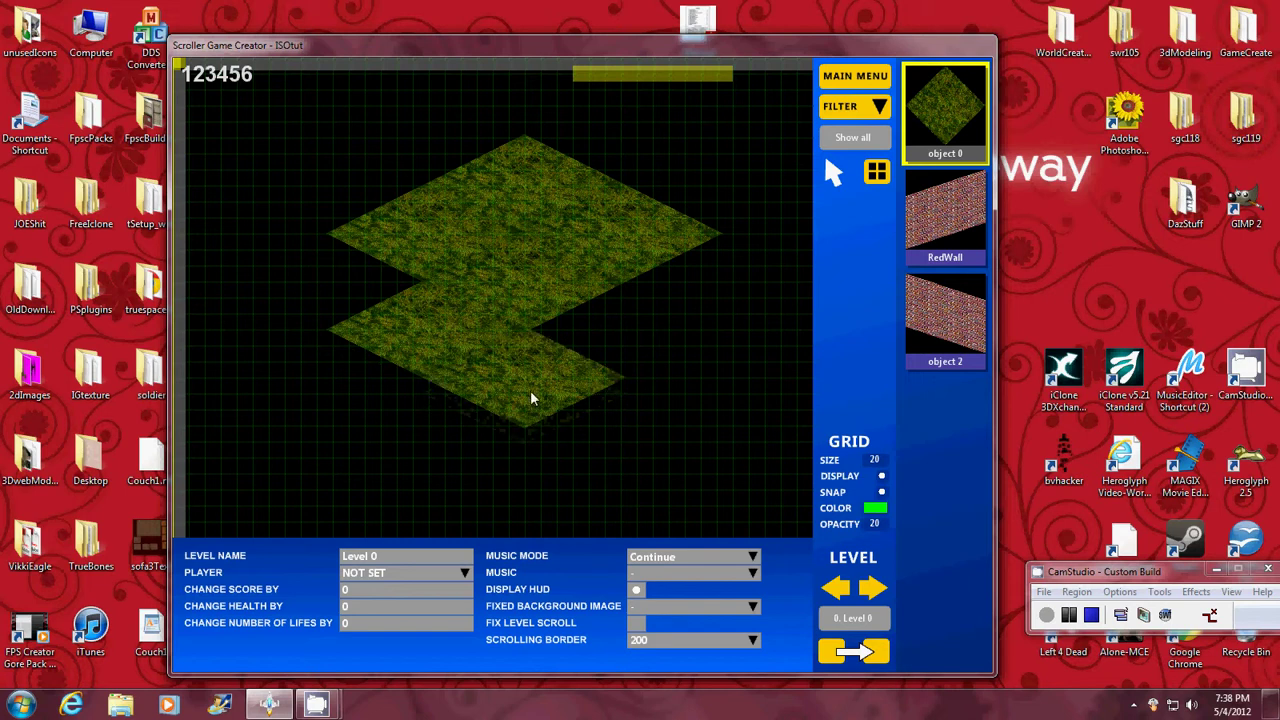
{"action": "left_click", "coordinate": [629, 336]}
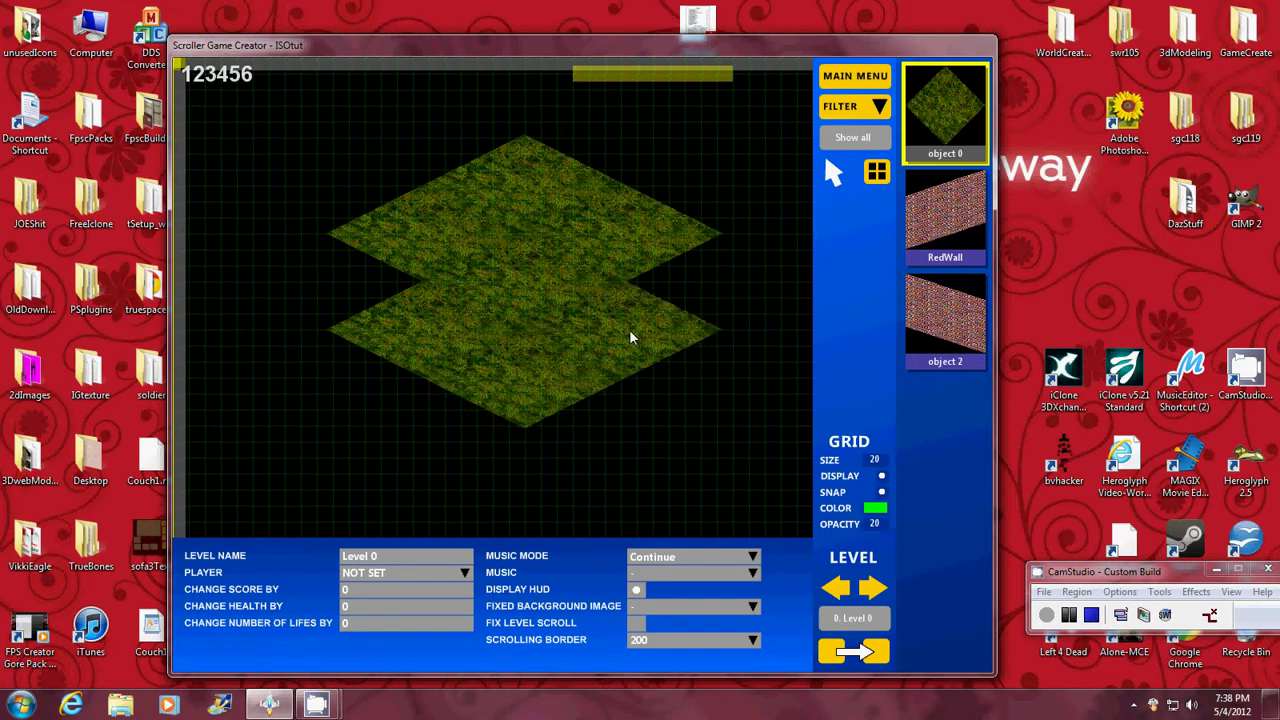
{"action": "left_click", "coordinate": [735, 294]}
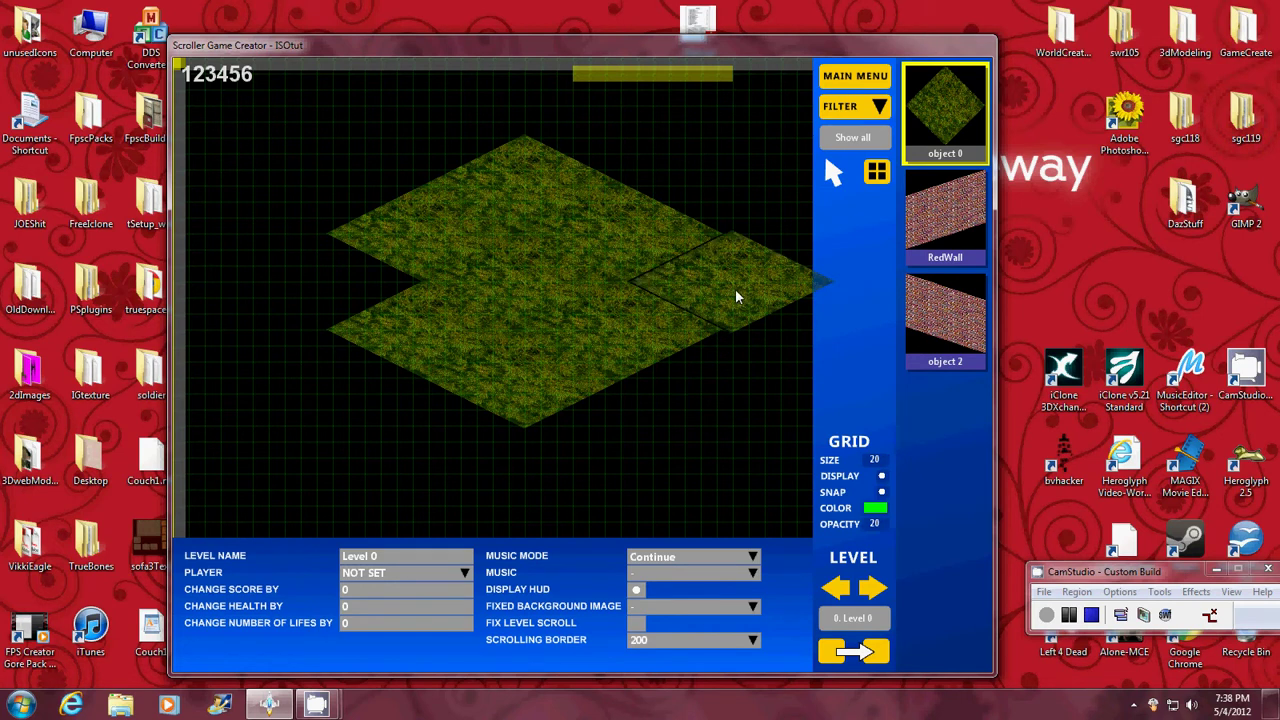
Delete the extra grass tile to the right of the upper diamond.
{"action": "key", "text": "Right"}
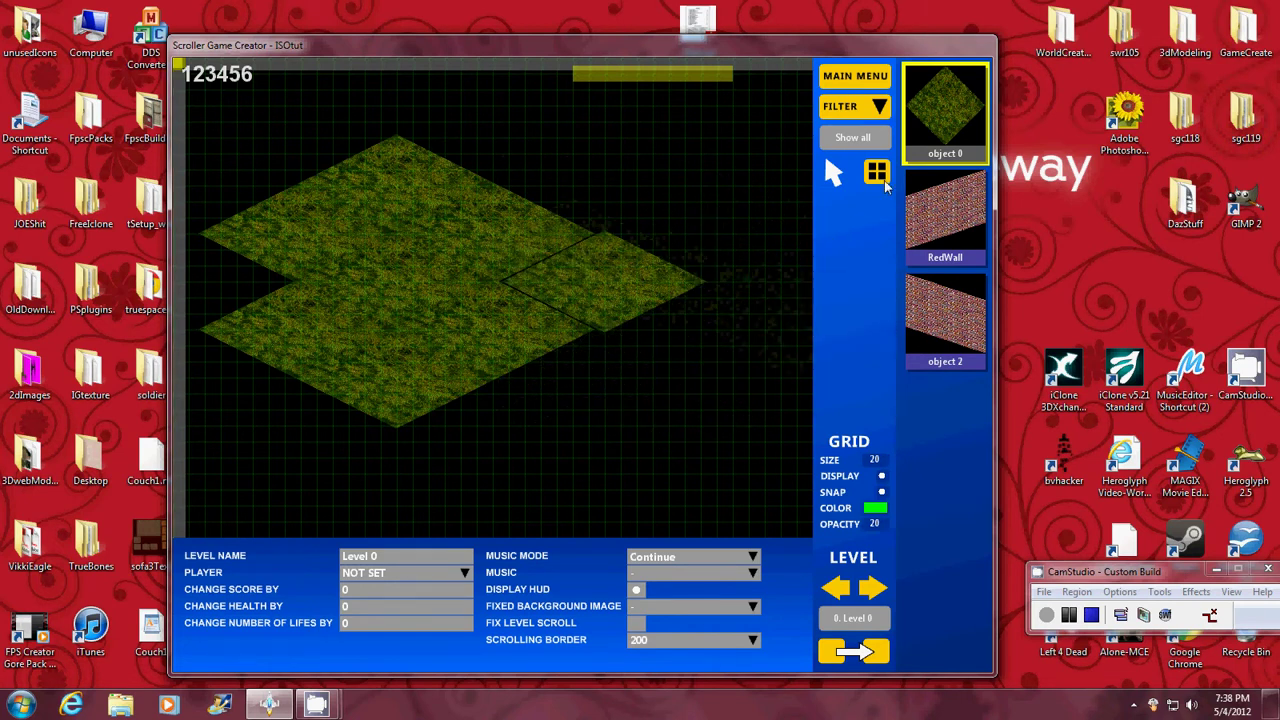
{"action": "left_click", "coordinate": [833, 172]}
{"action": "left_click", "coordinate": [645, 290]}
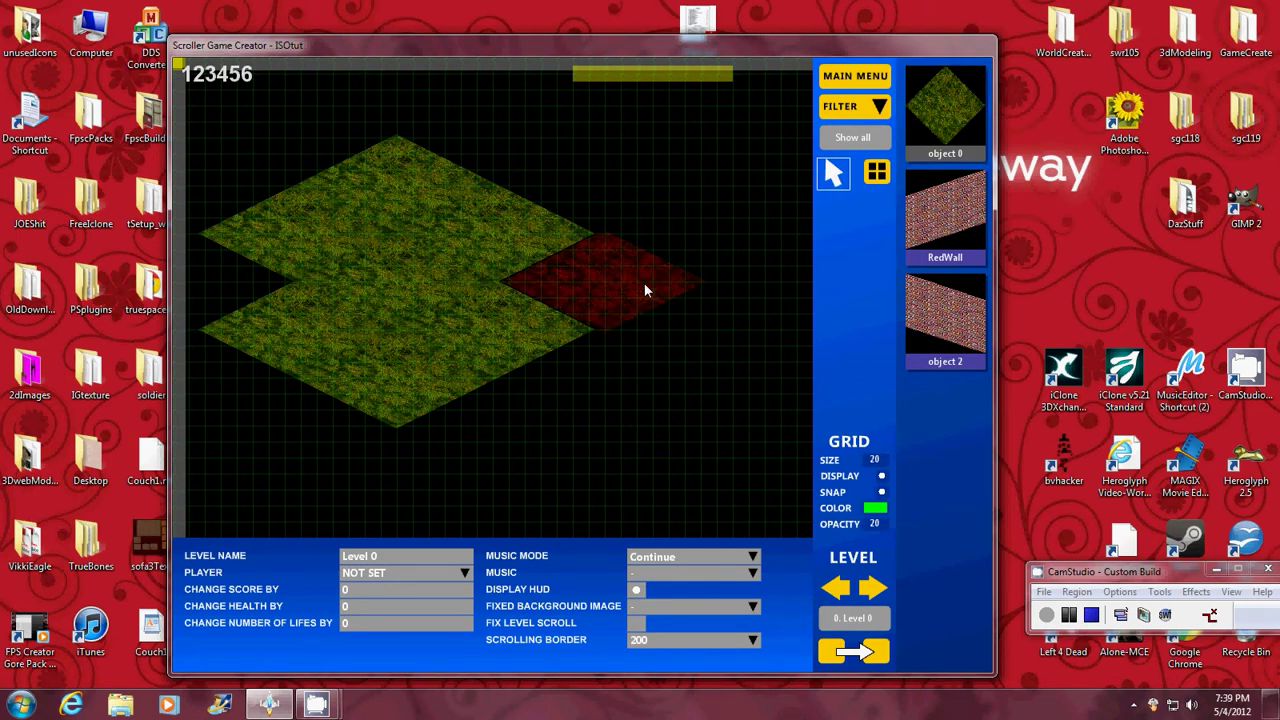
{"action": "key", "text": "Delete"}
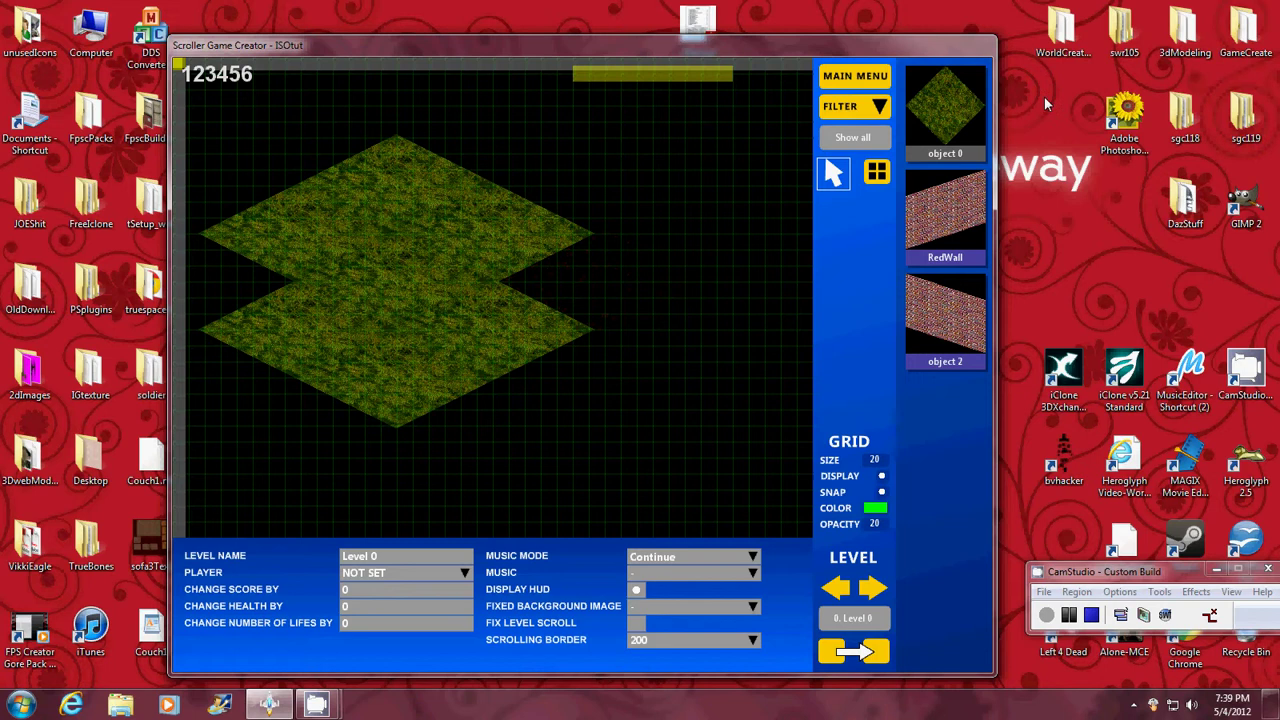
Place six more object 0 grass tiles extending the floor right, down, and toward the upper right.
{"action": "left_click", "coordinate": [933, 111]}
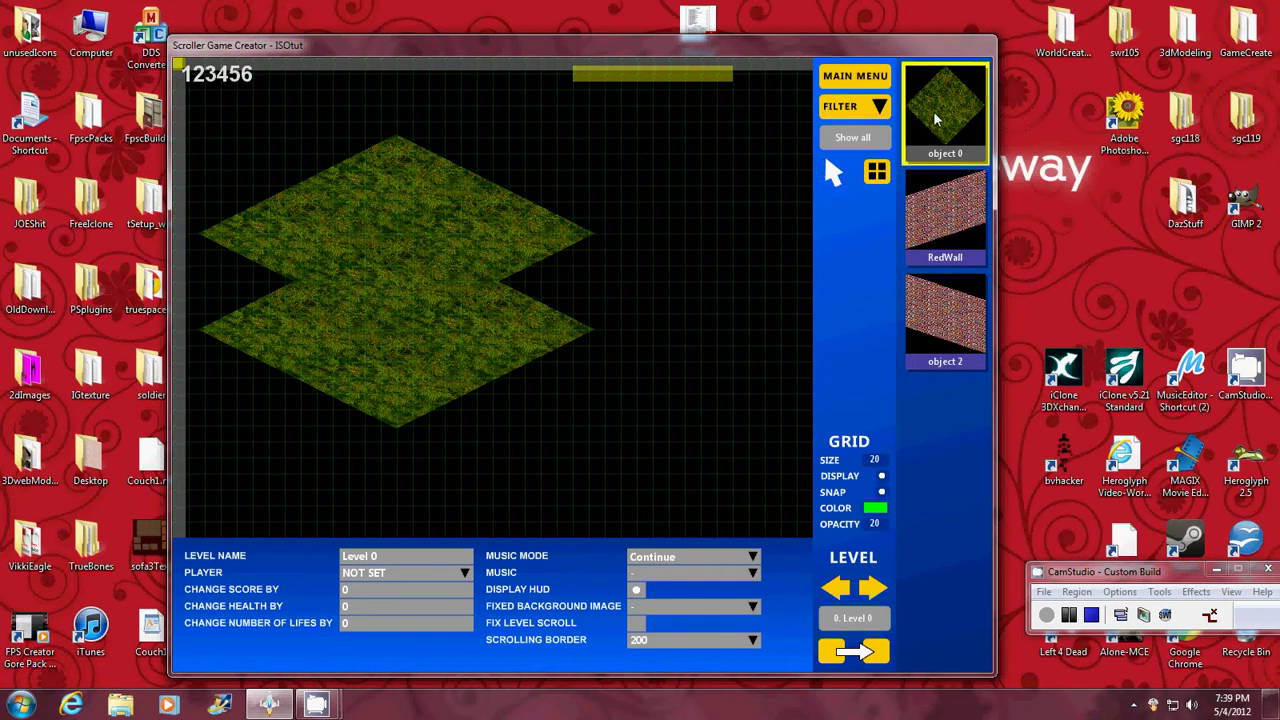
{"action": "left_click", "coordinate": [603, 304]}
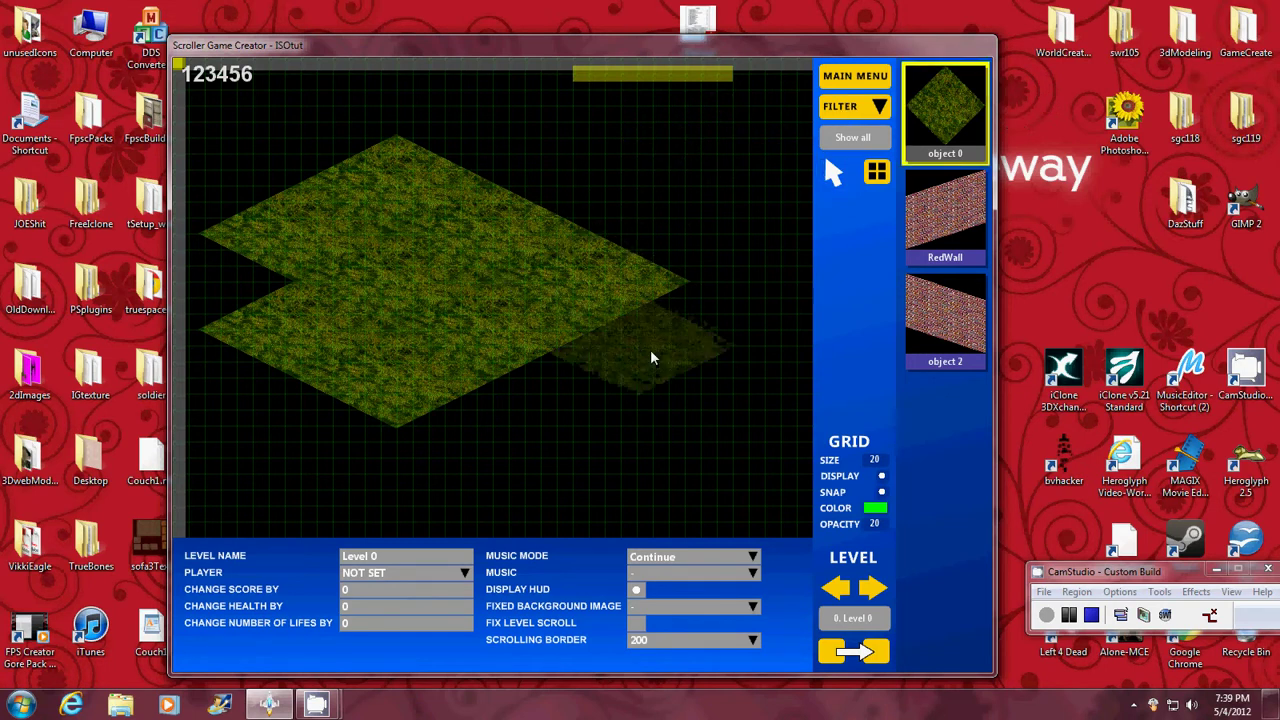
{"action": "left_click", "coordinate": [694, 343]}
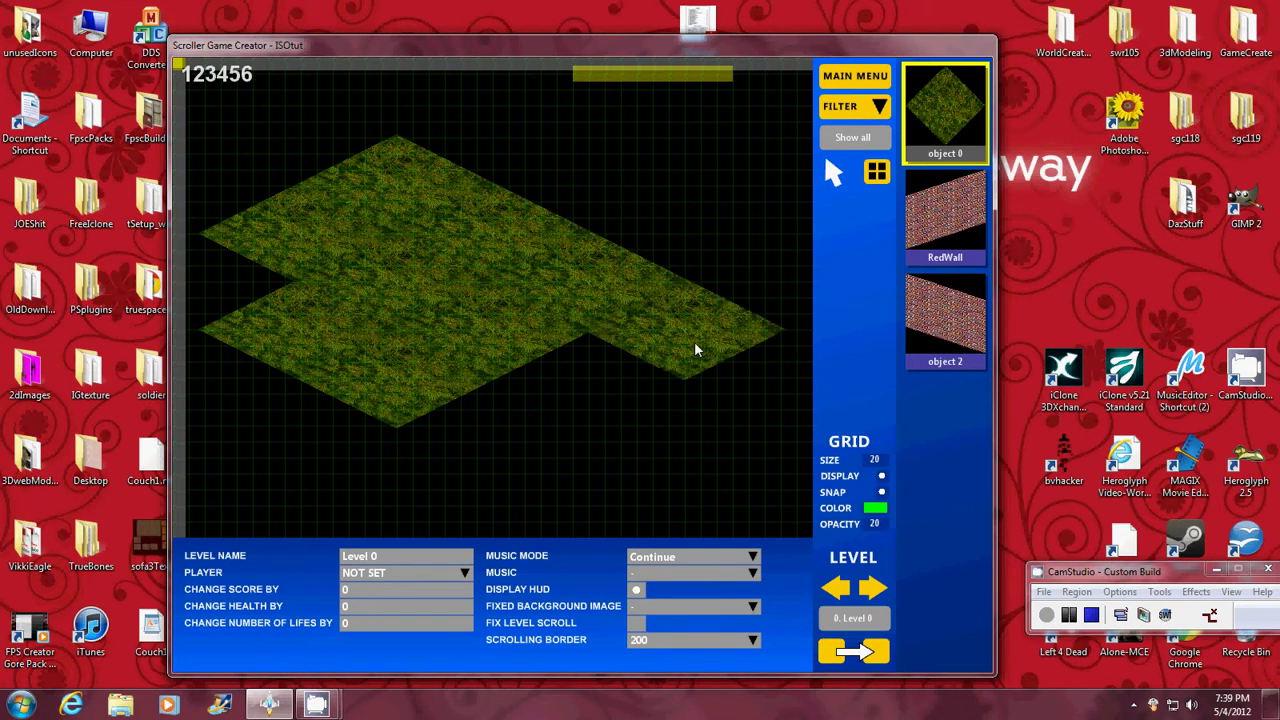
{"action": "left_click", "coordinate": [600, 399]}
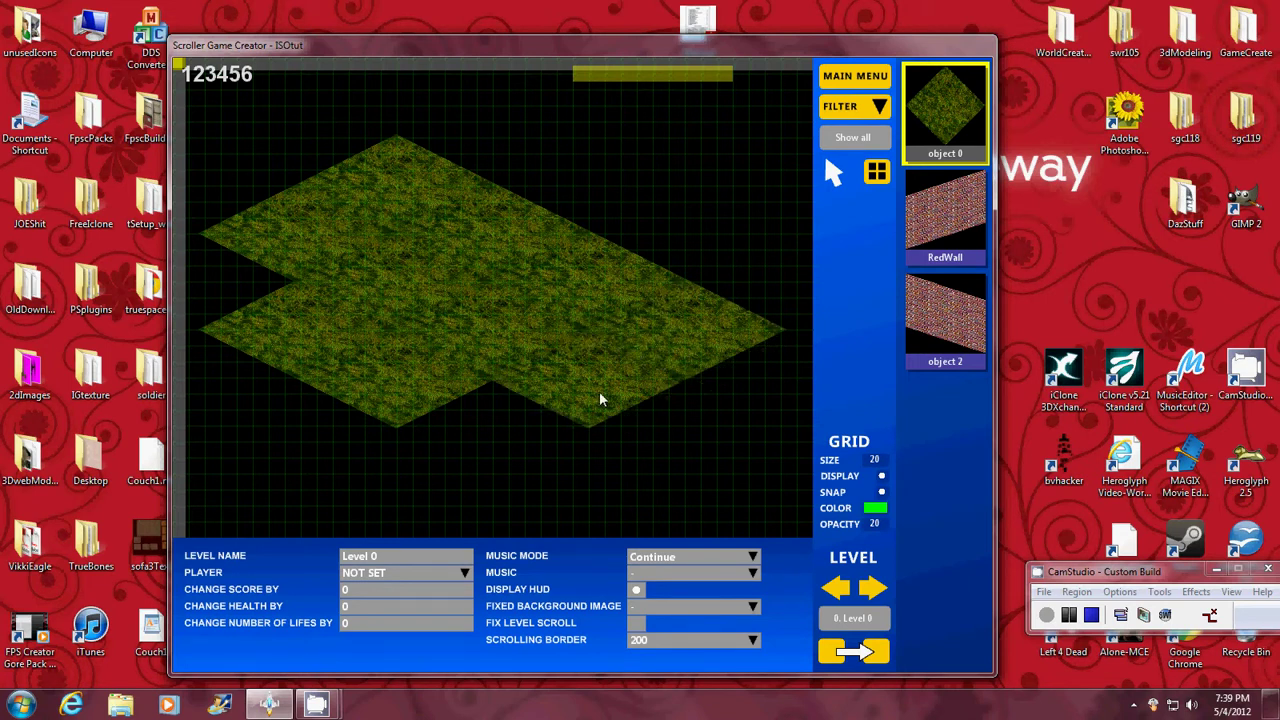
{"action": "left_click", "coordinate": [498, 439]}
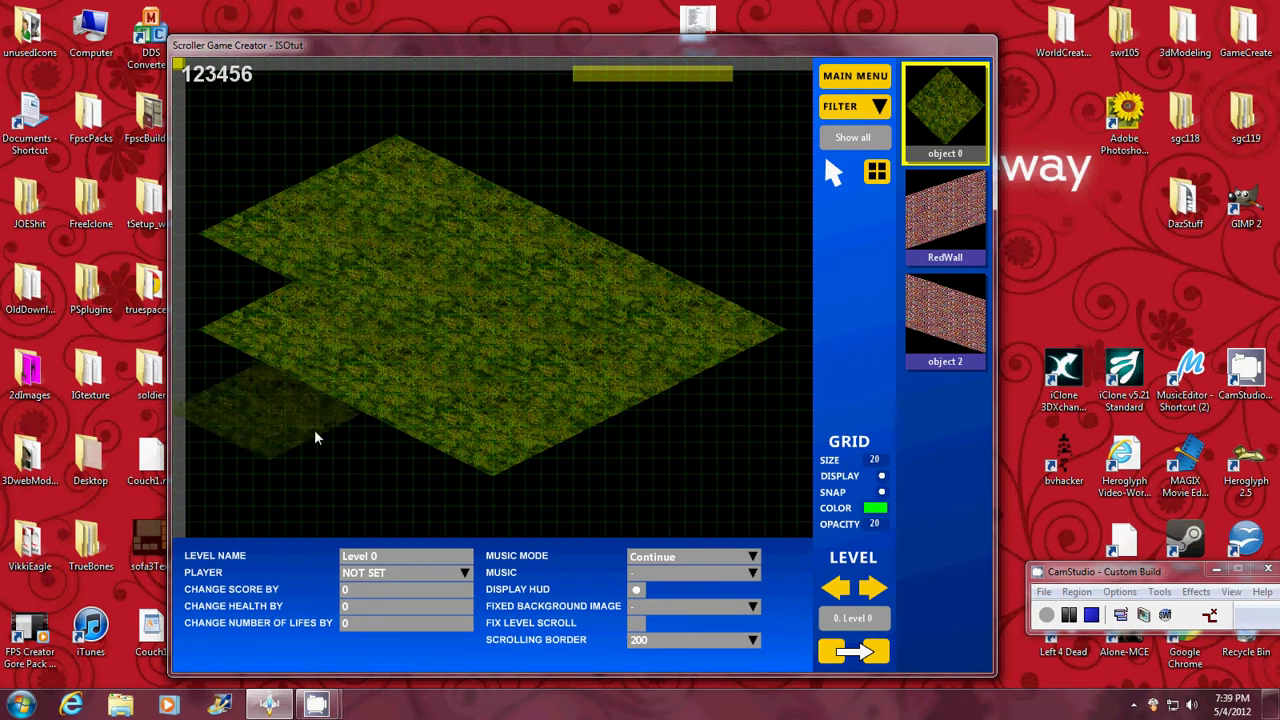
{"action": "key", "text": "Right"}
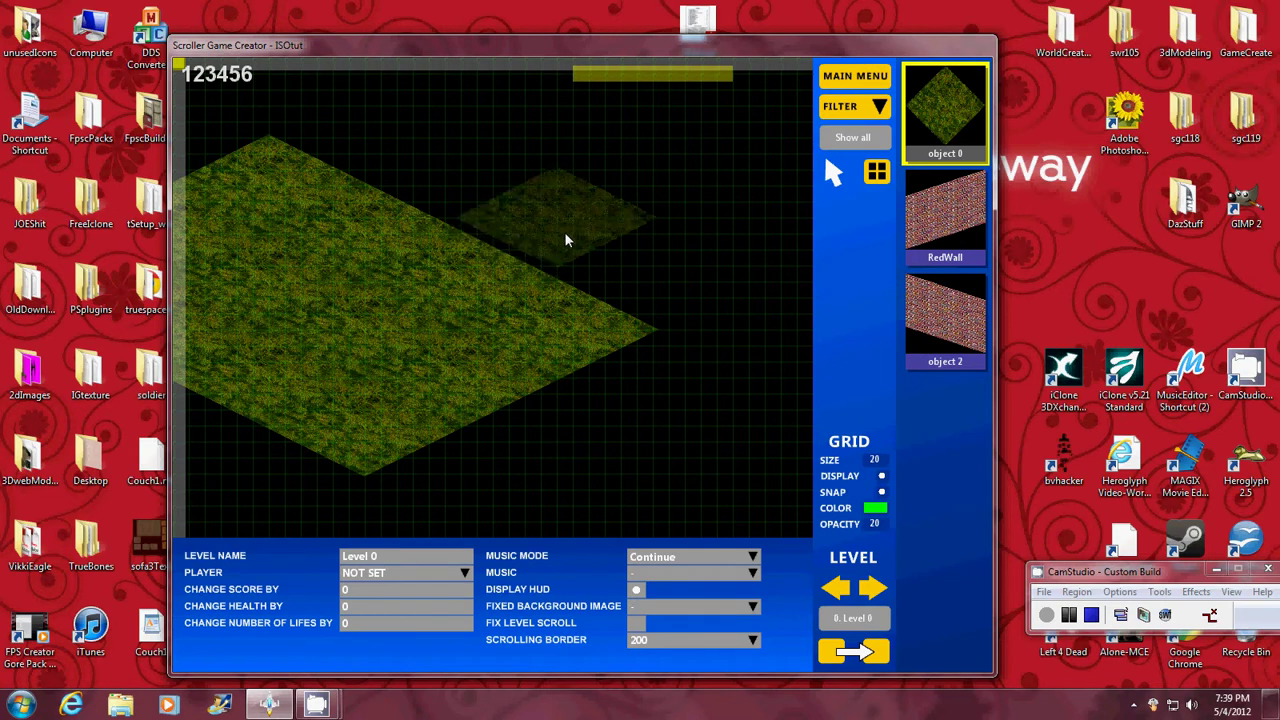
{"action": "left_click", "coordinate": [566, 234]}
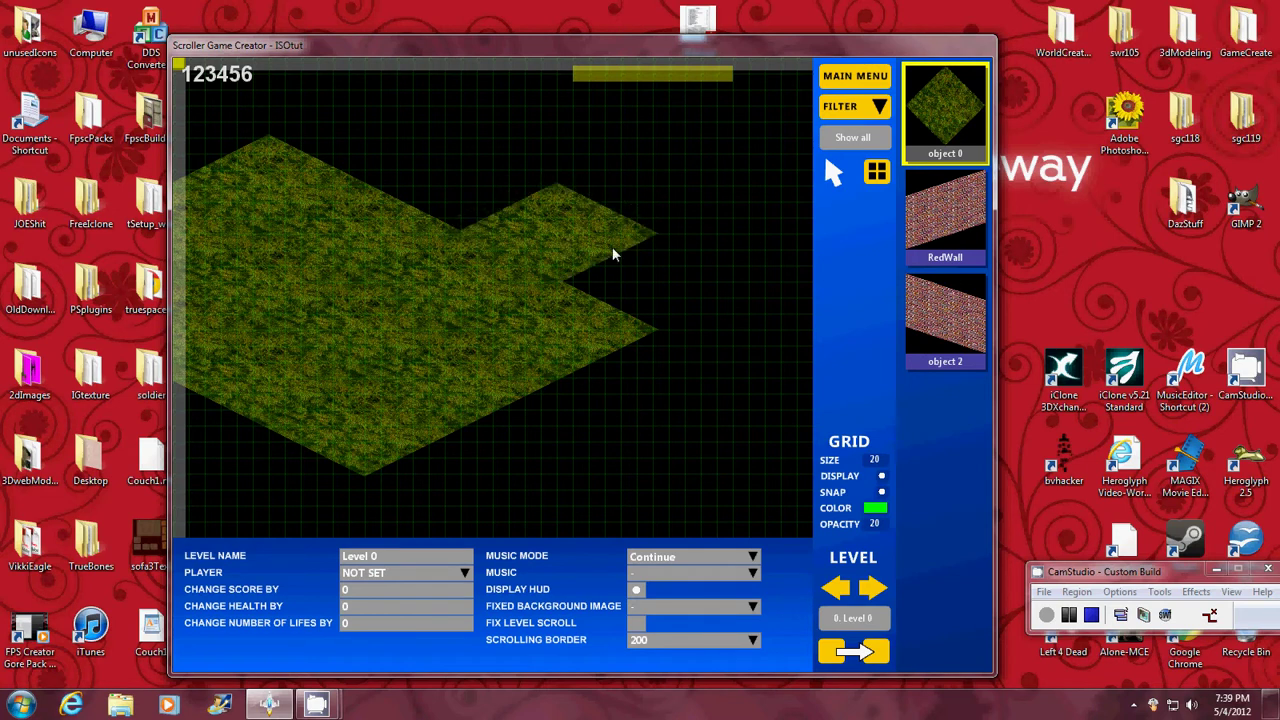
{"action": "left_click", "coordinate": [664, 283]}
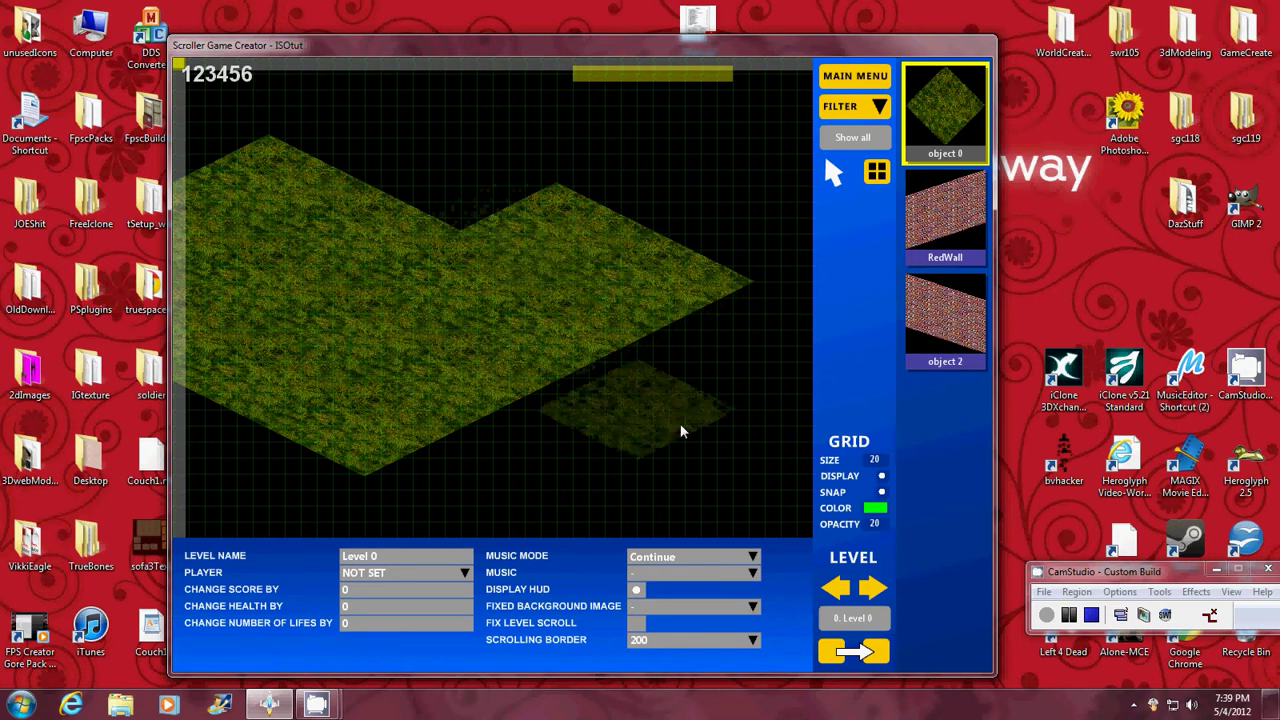
Place RedWall brick walls at the grass's back corner, left edge, front edge and upper-left.
{"action": "left_click", "coordinate": [945, 215]}
{"action": "key", "text": "Left"}
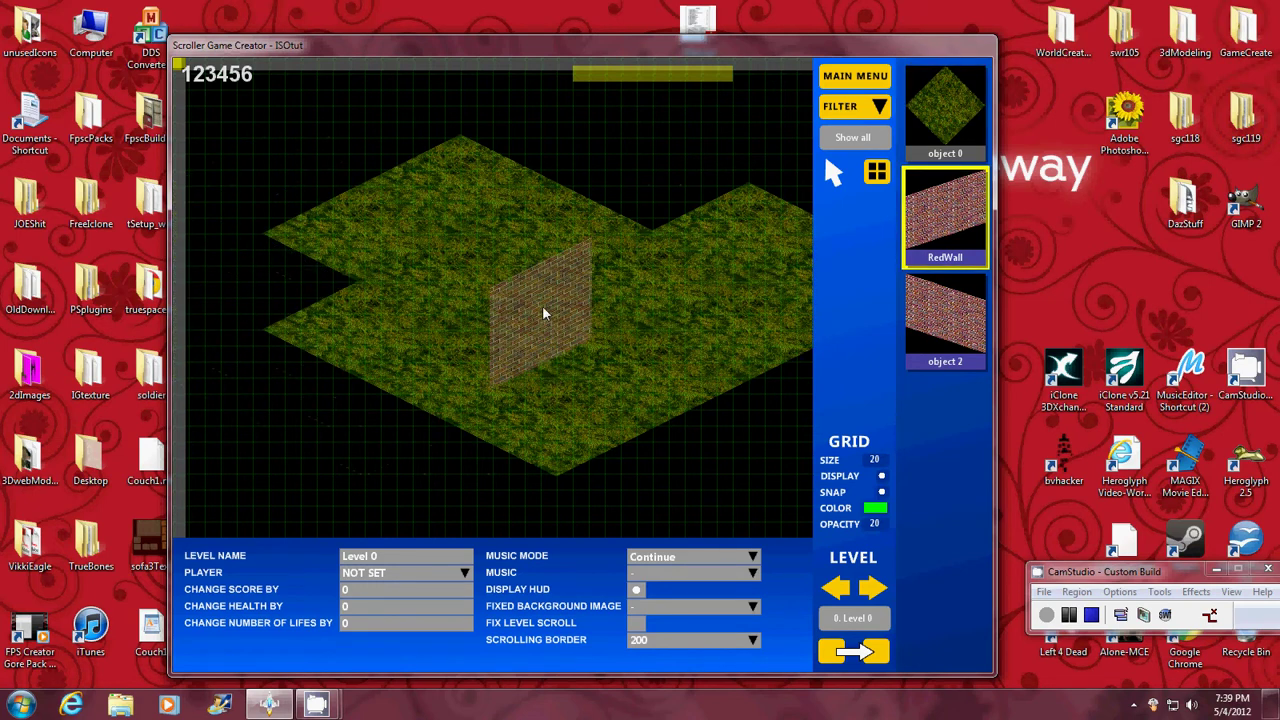
{"action": "left_click", "coordinate": [425, 117]}
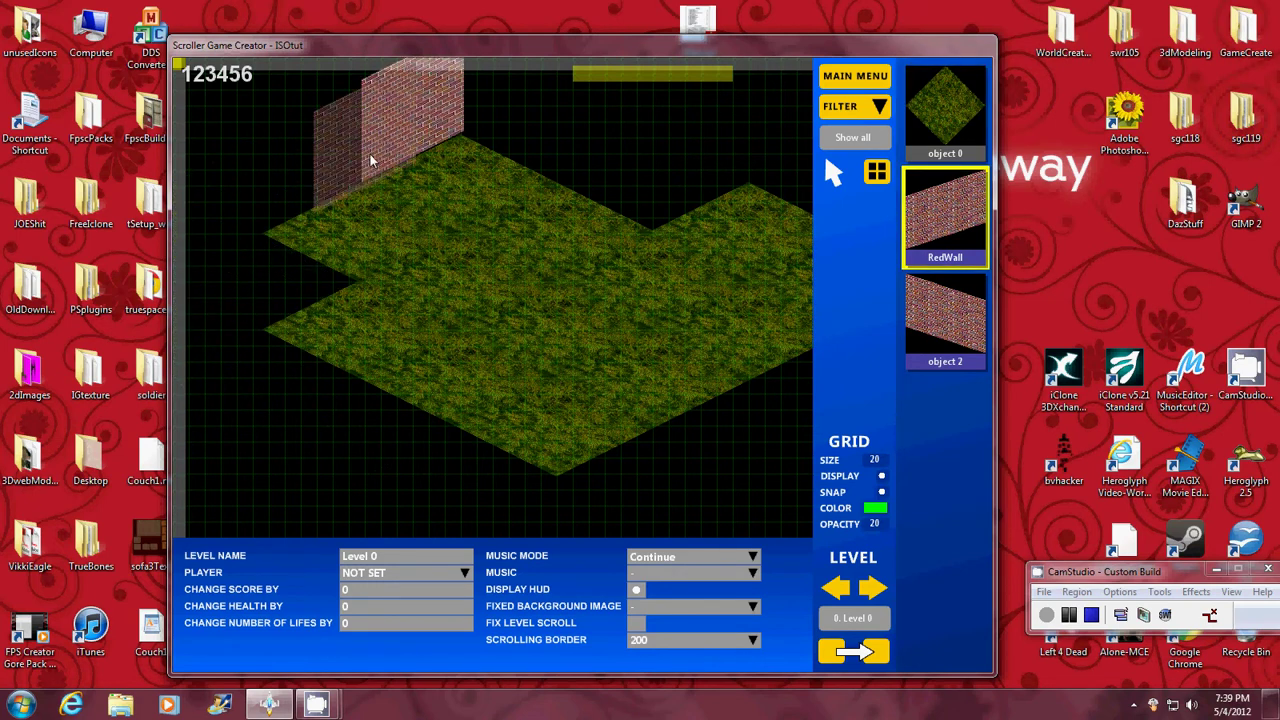
{"action": "left_click", "coordinate": [320, 164]}
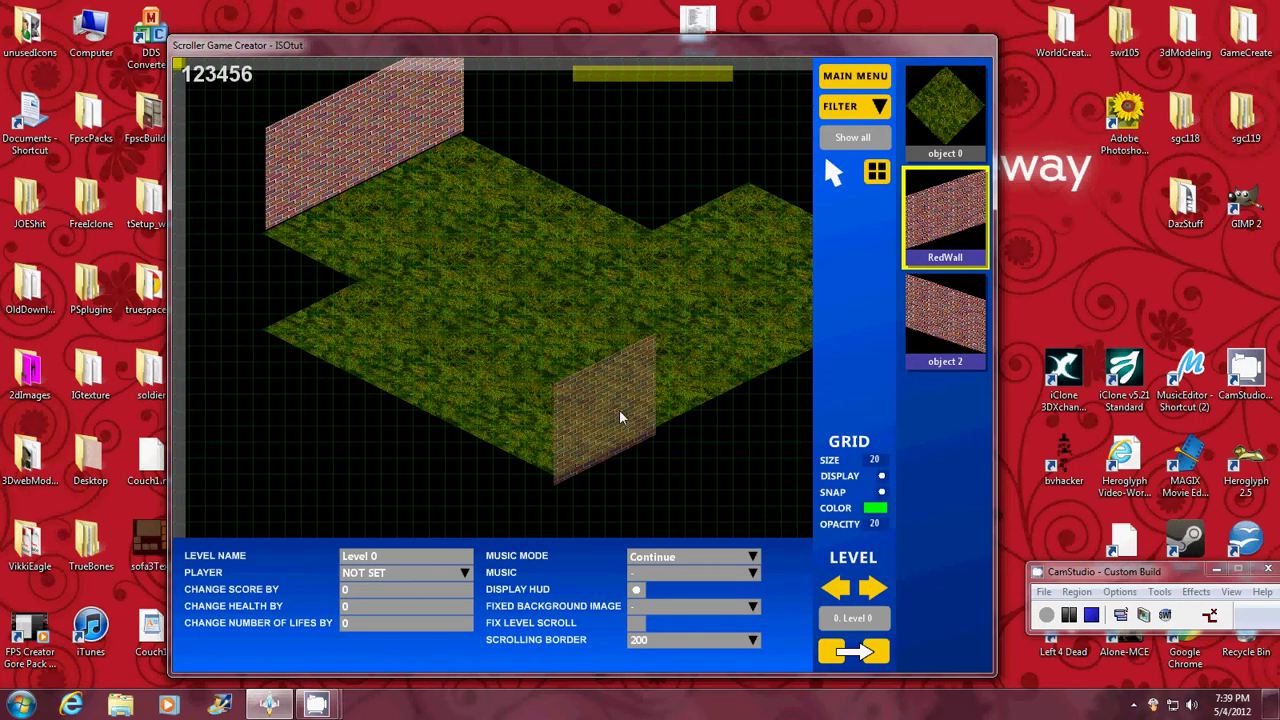
{"action": "left_click", "coordinate": [618, 420]}
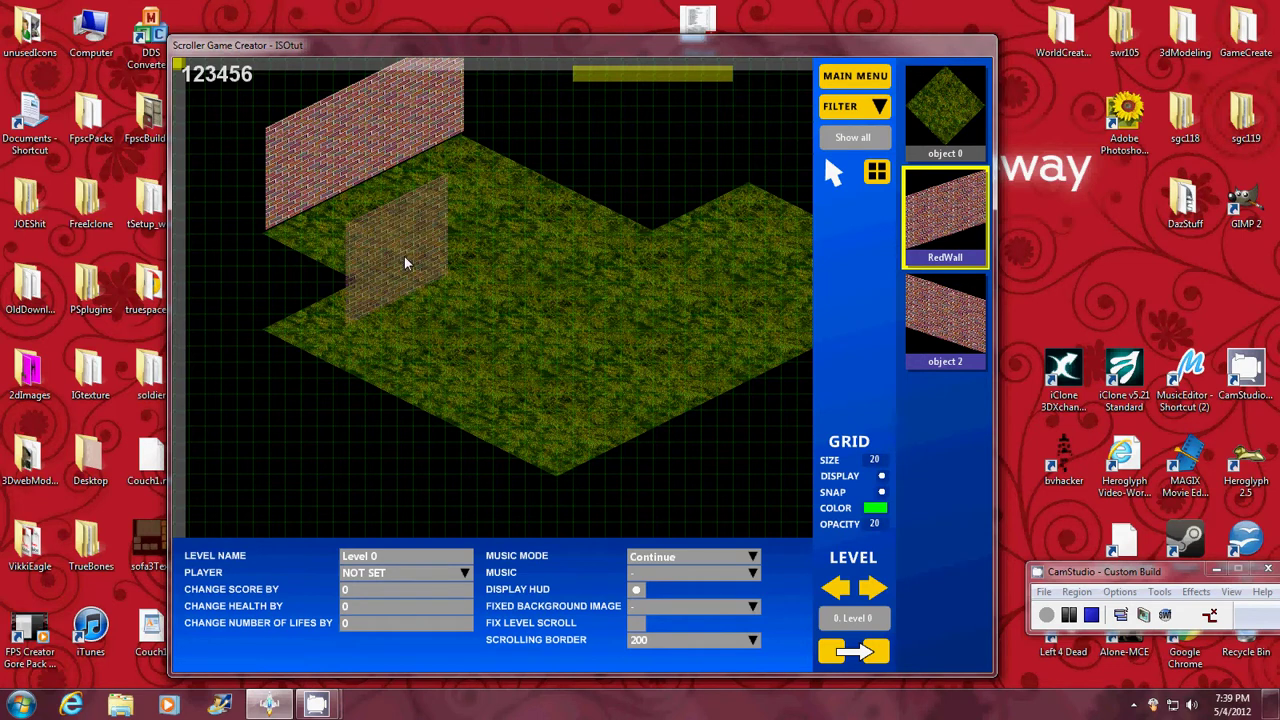
{"action": "left_click", "coordinate": [318, 256]}
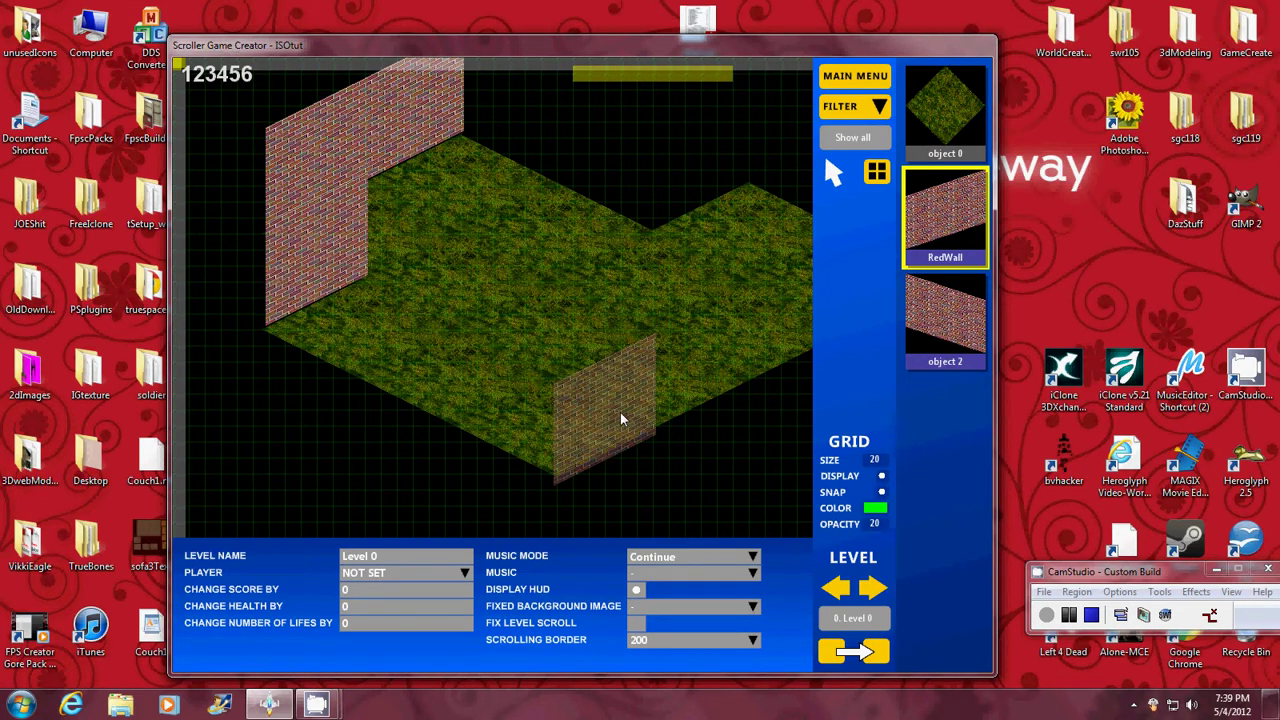
Run four RedWall pieces along the front edge to the right end, plus a short back wall.
{"action": "left_click", "coordinate": [614, 405]}
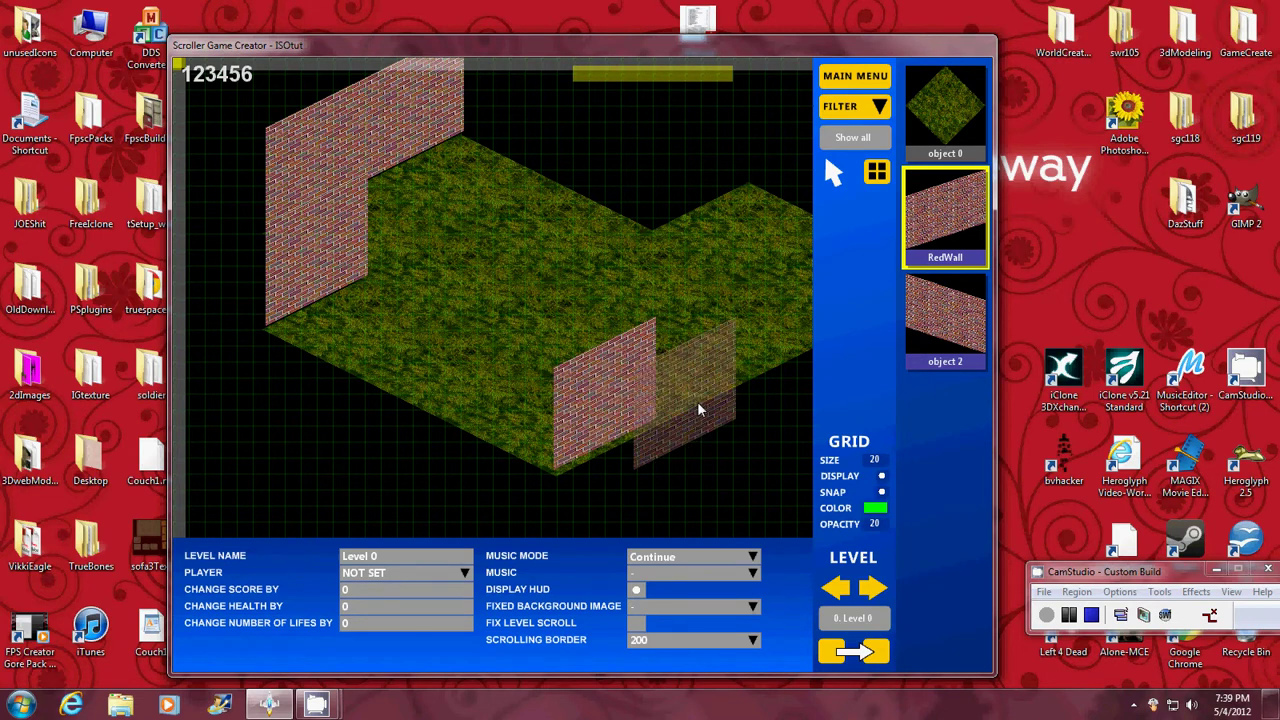
{"action": "left_click", "coordinate": [713, 358]}
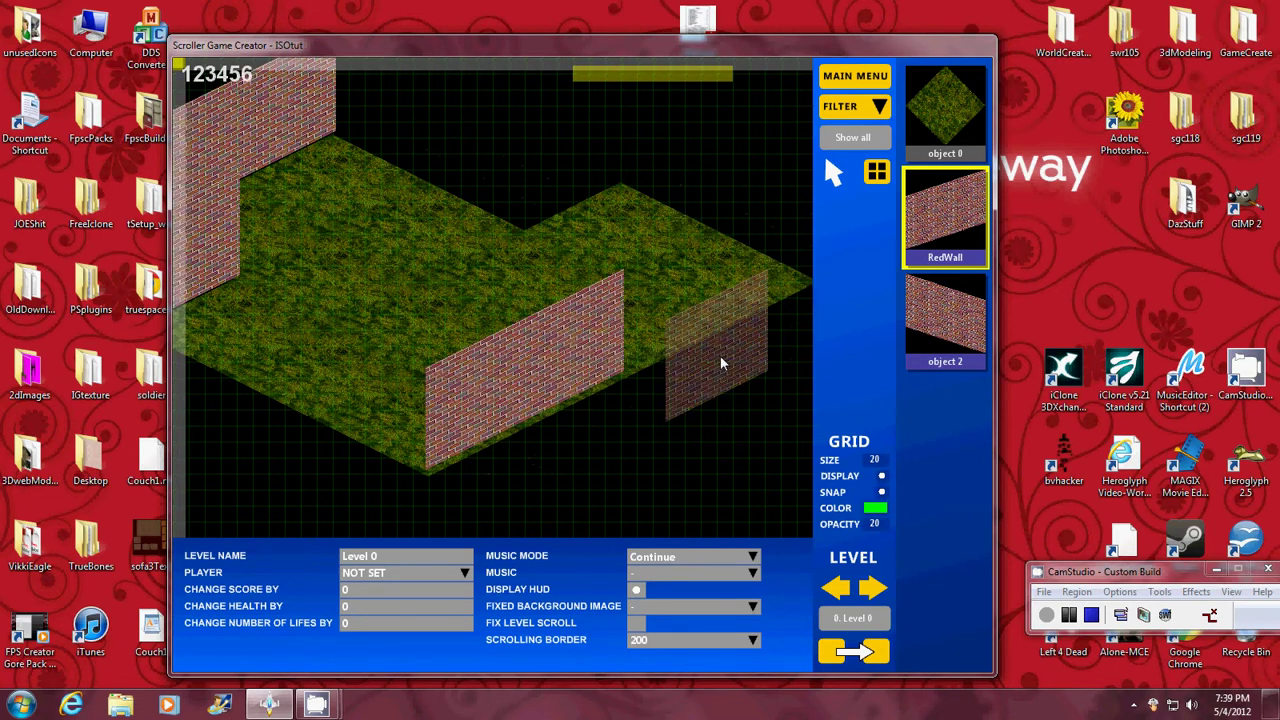
{"action": "left_click", "coordinate": [680, 307]}
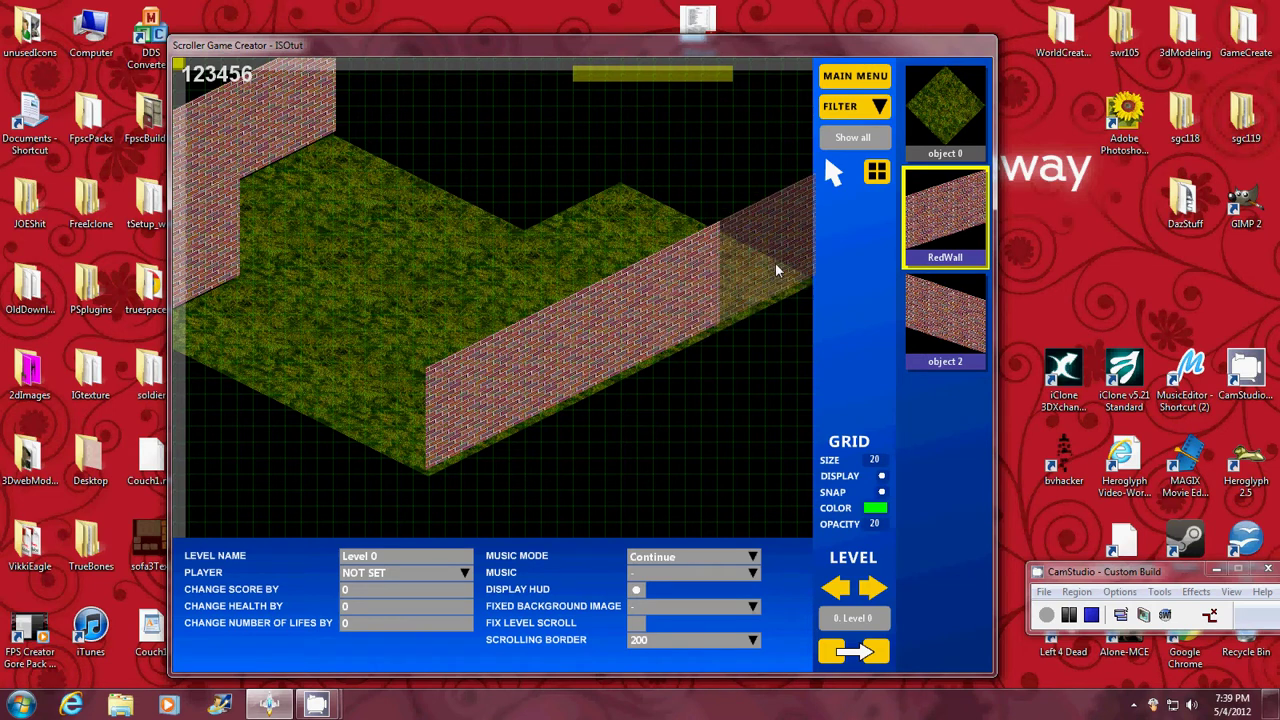
{"action": "left_click", "coordinate": [775, 263]}
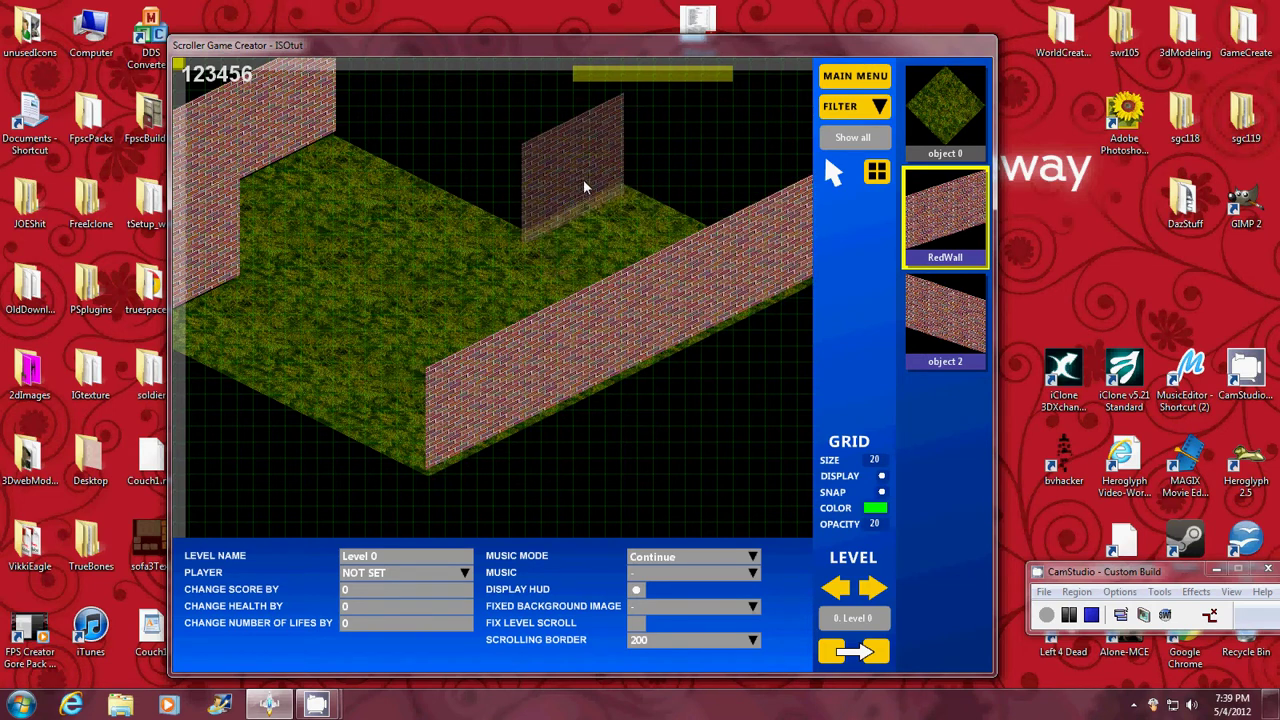
{"action": "left_click", "coordinate": [576, 168]}
Close the back-right corner with two object 2 walls, then reselect RedWall.
{"action": "left_click", "coordinate": [945, 318]}
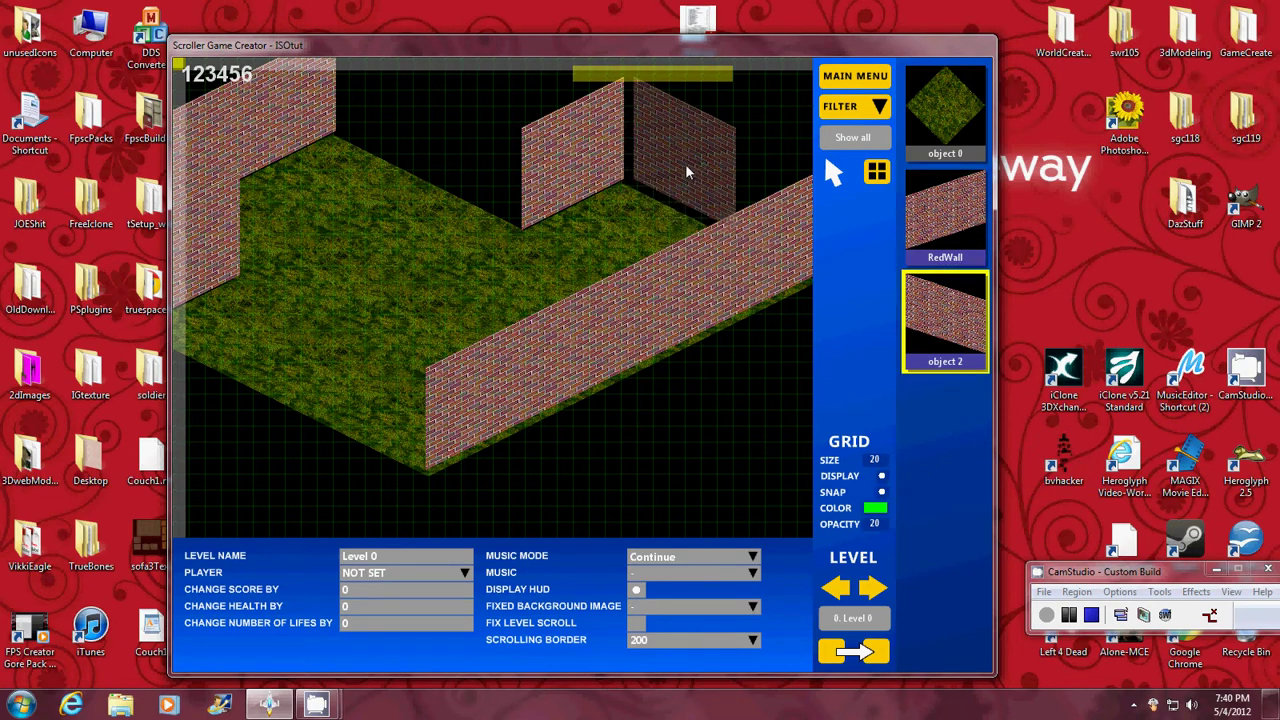
{"action": "left_click", "coordinate": [683, 166]}
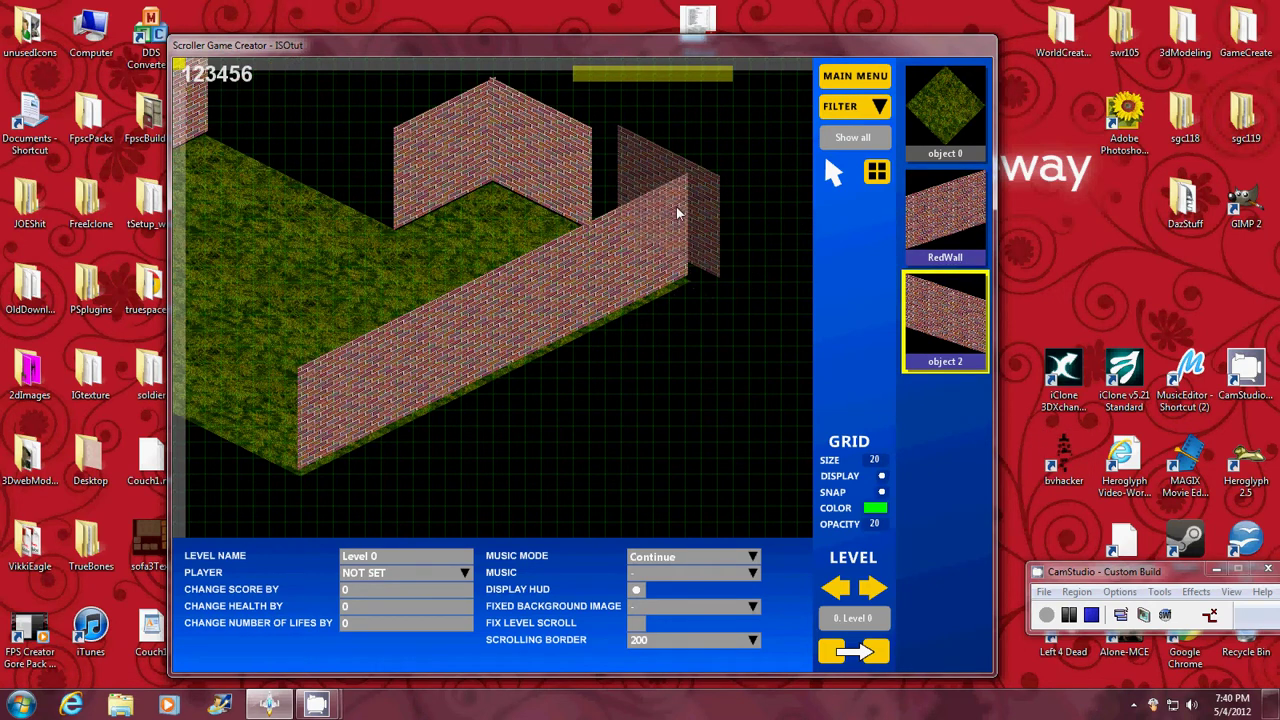
{"action": "left_click", "coordinate": [648, 210]}
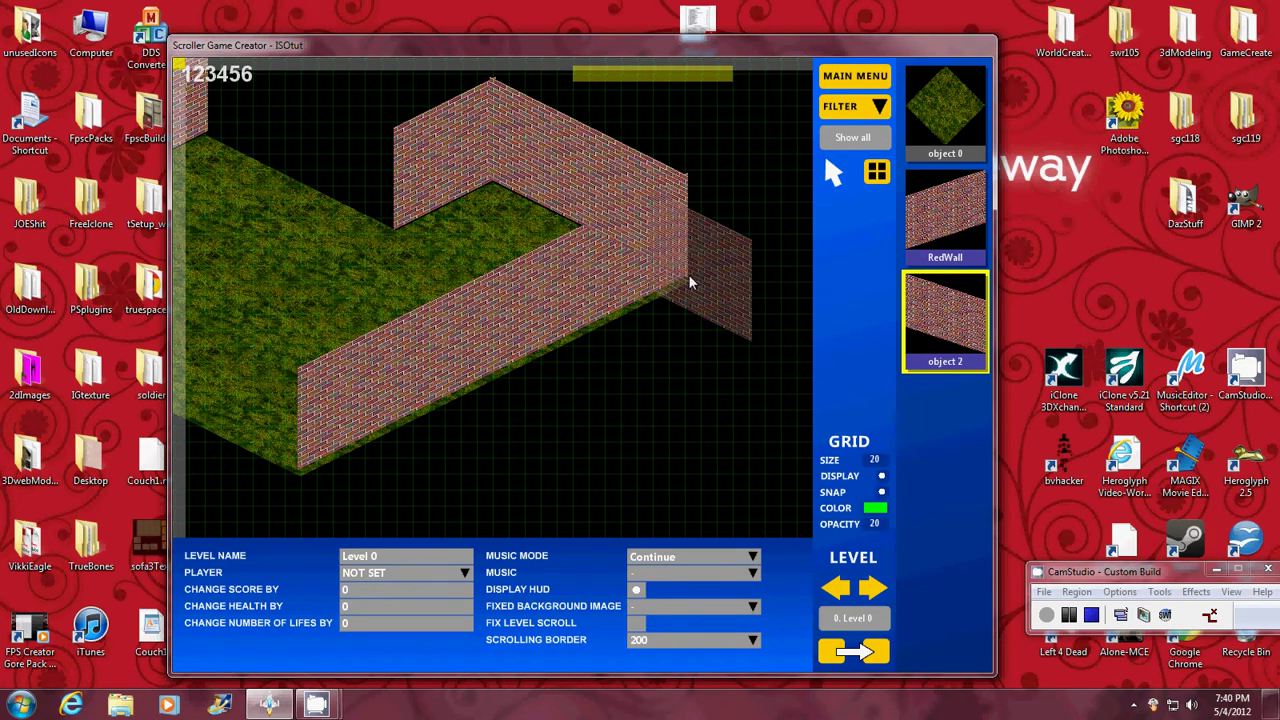
{"action": "left_click", "coordinate": [955, 228]}
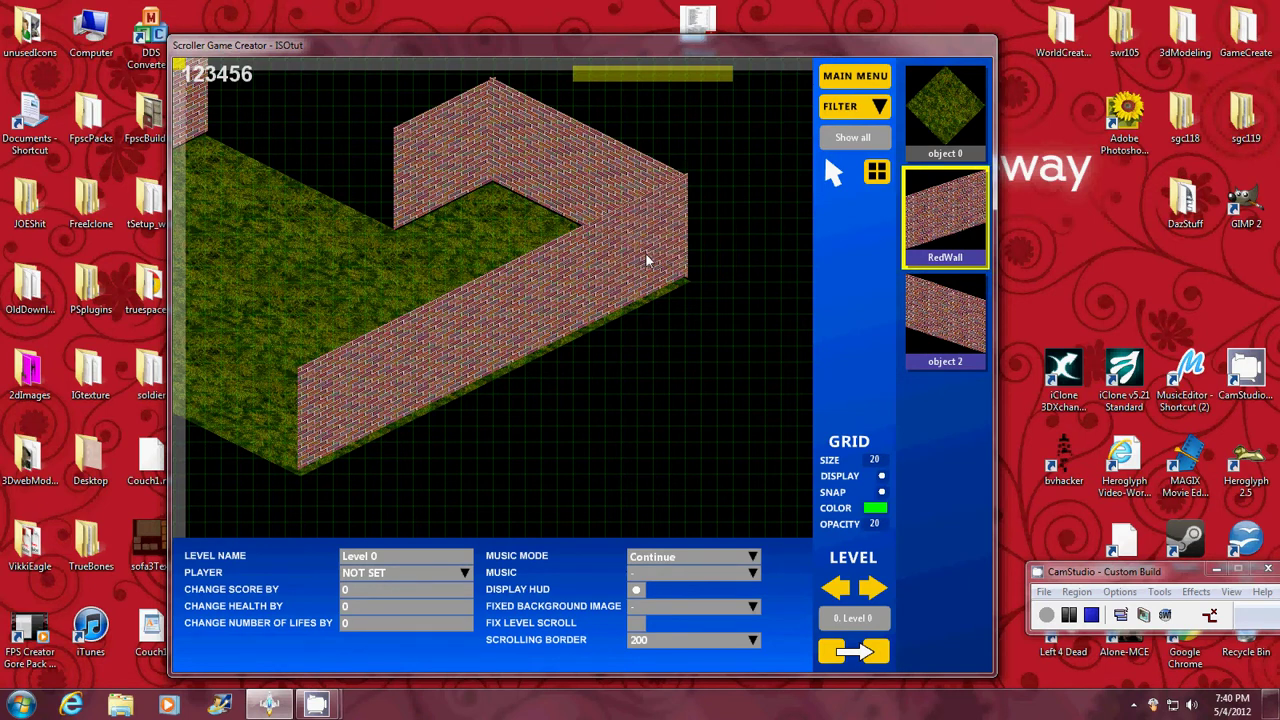
{"action": "key", "text": "Left"}
{"action": "key", "text": "Left"}
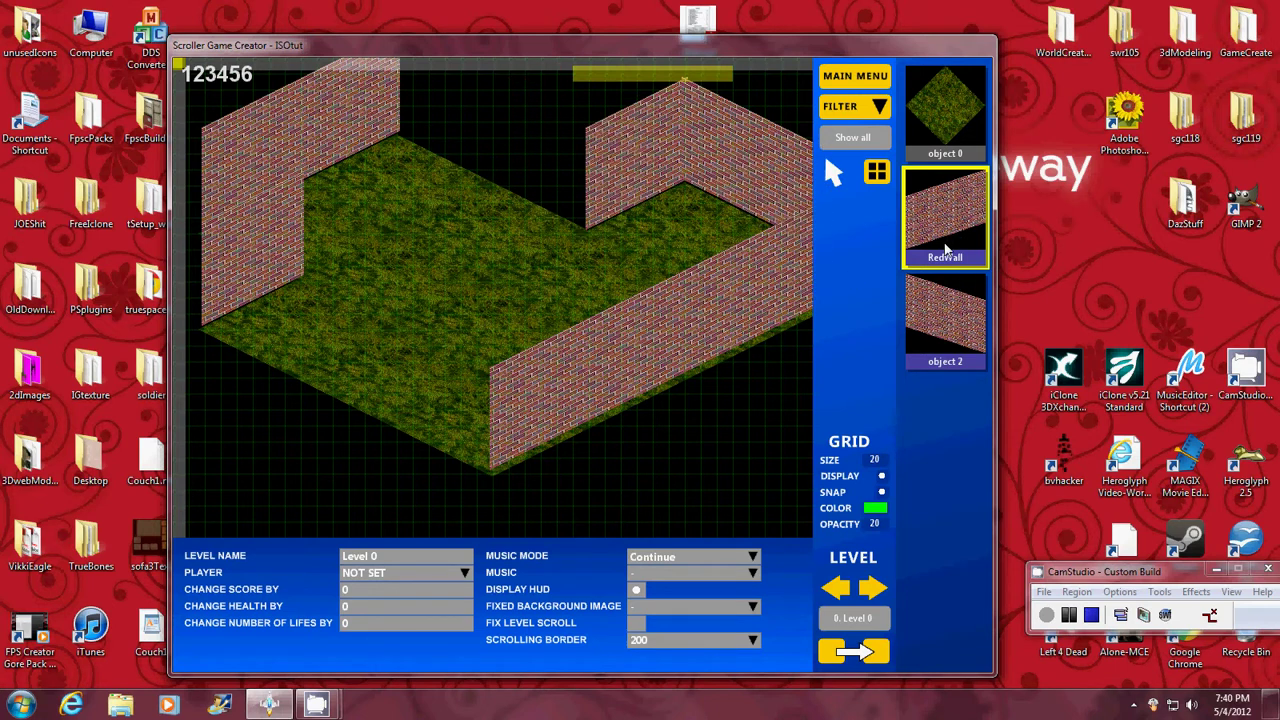
Place five object 2 walls joining the back walls and lining the left and front-left edges.
{"action": "left_click", "coordinate": [962, 320]}
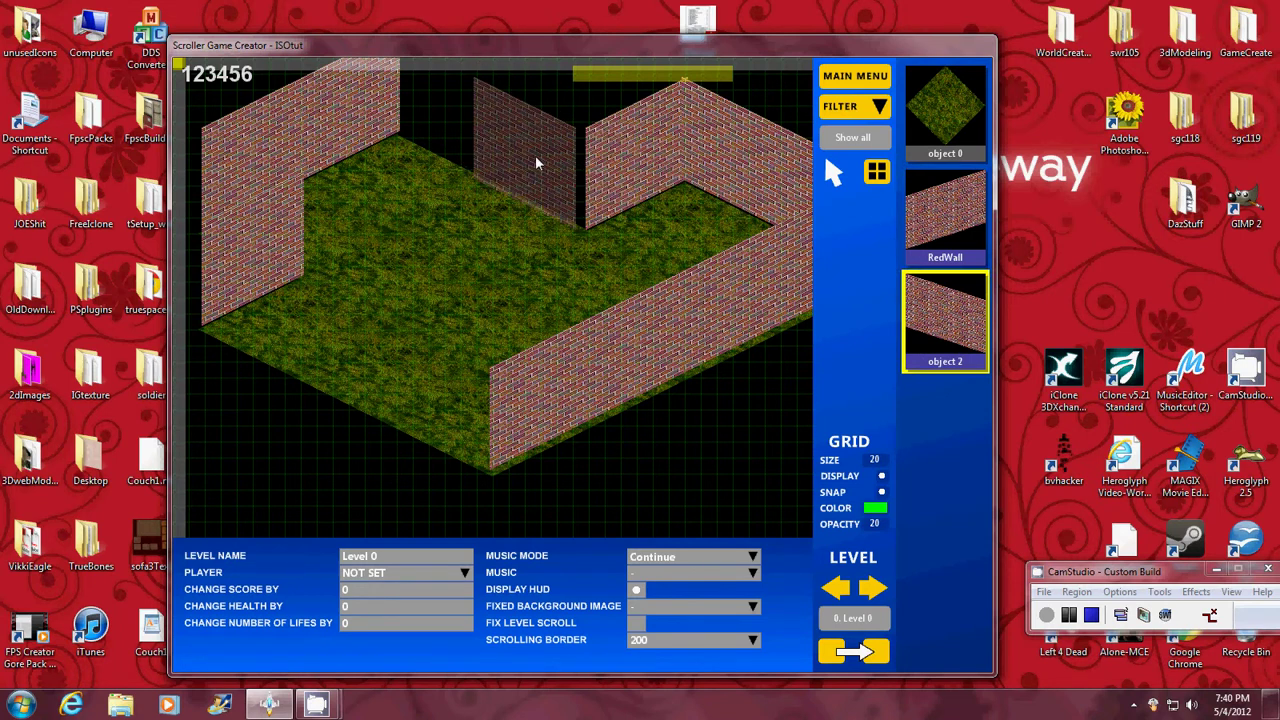
{"action": "left_click", "coordinate": [544, 153]}
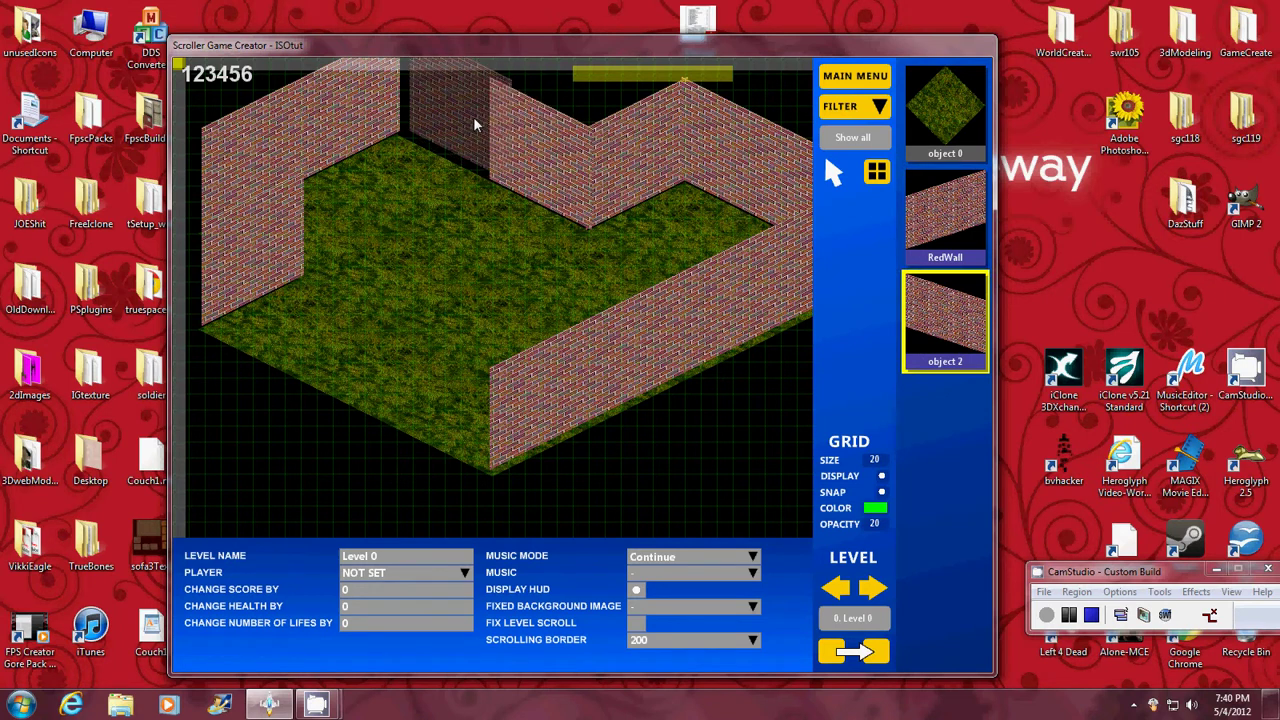
{"action": "left_click", "coordinate": [461, 117]}
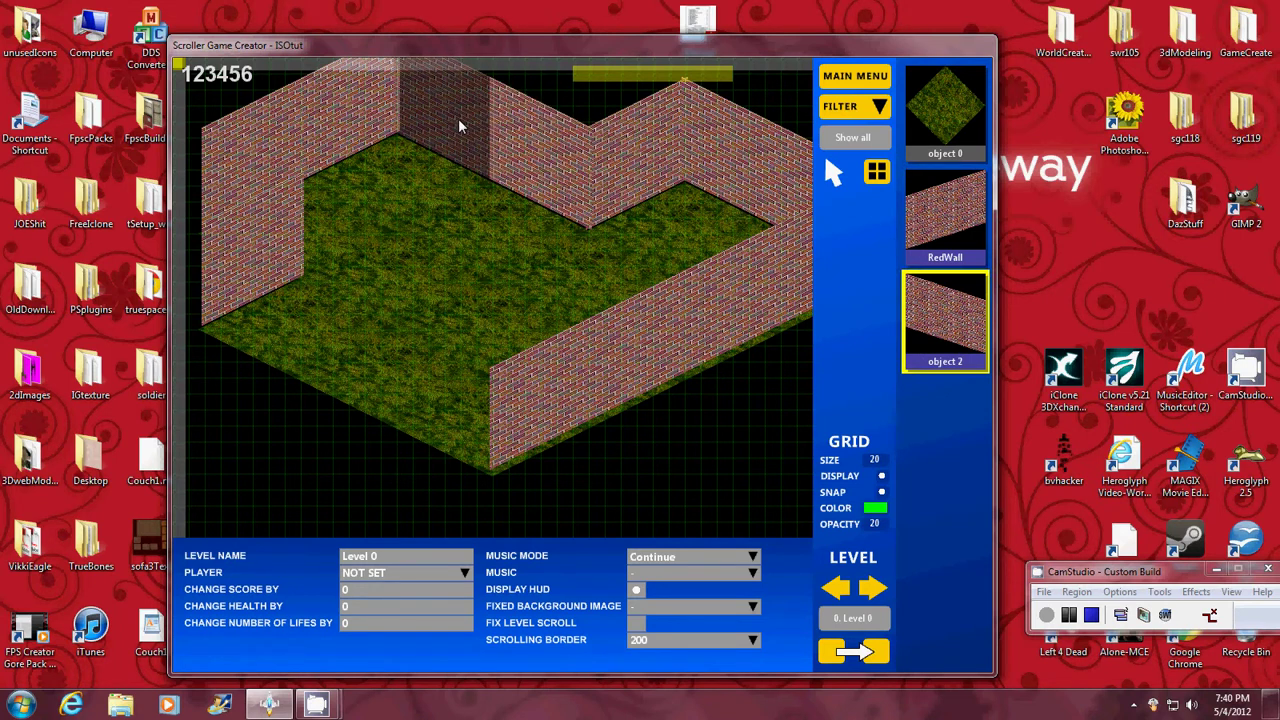
{"action": "left_click", "coordinate": [259, 318]}
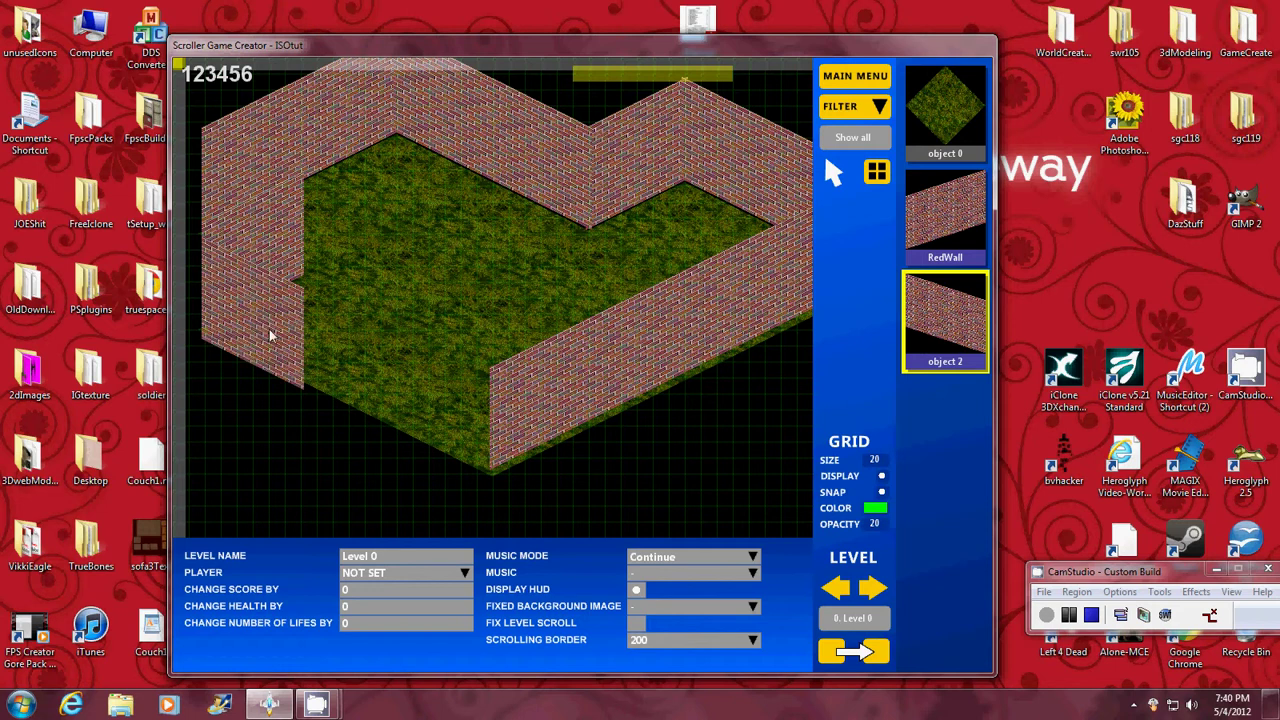
{"action": "left_click", "coordinate": [357, 368]}
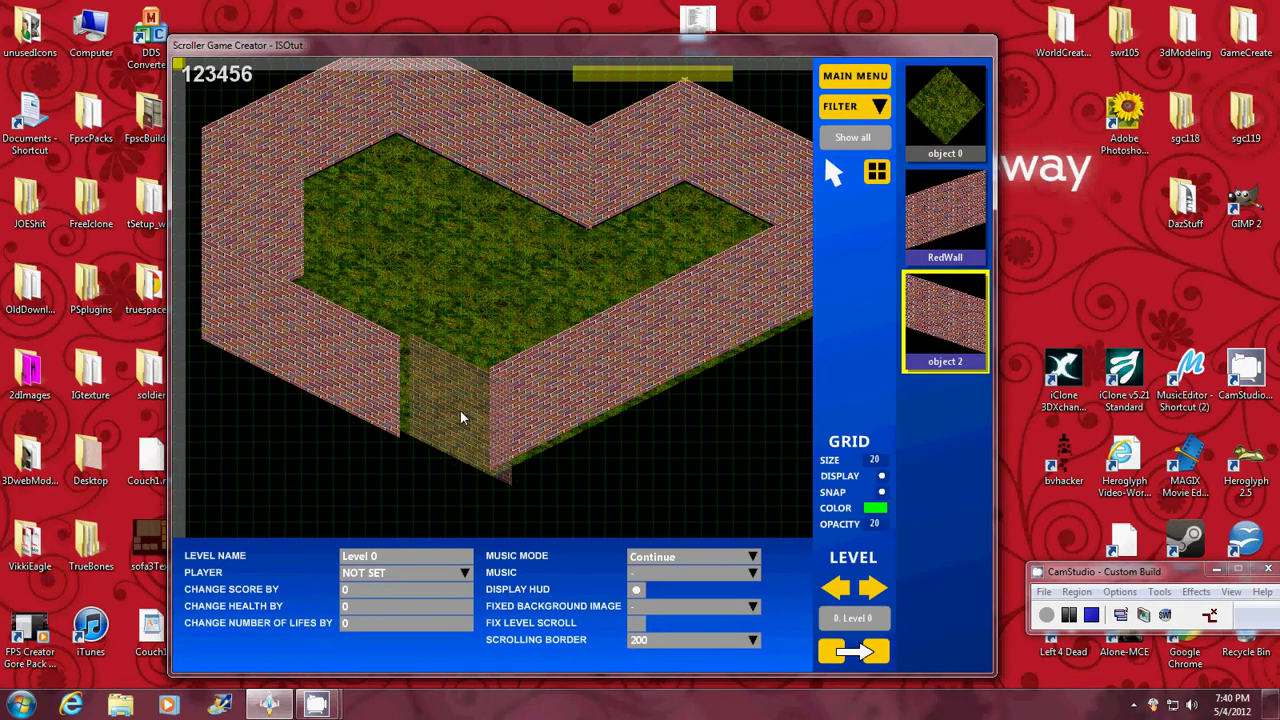
{"action": "left_click", "coordinate": [456, 412]}
{"action": "key", "text": "Left"}
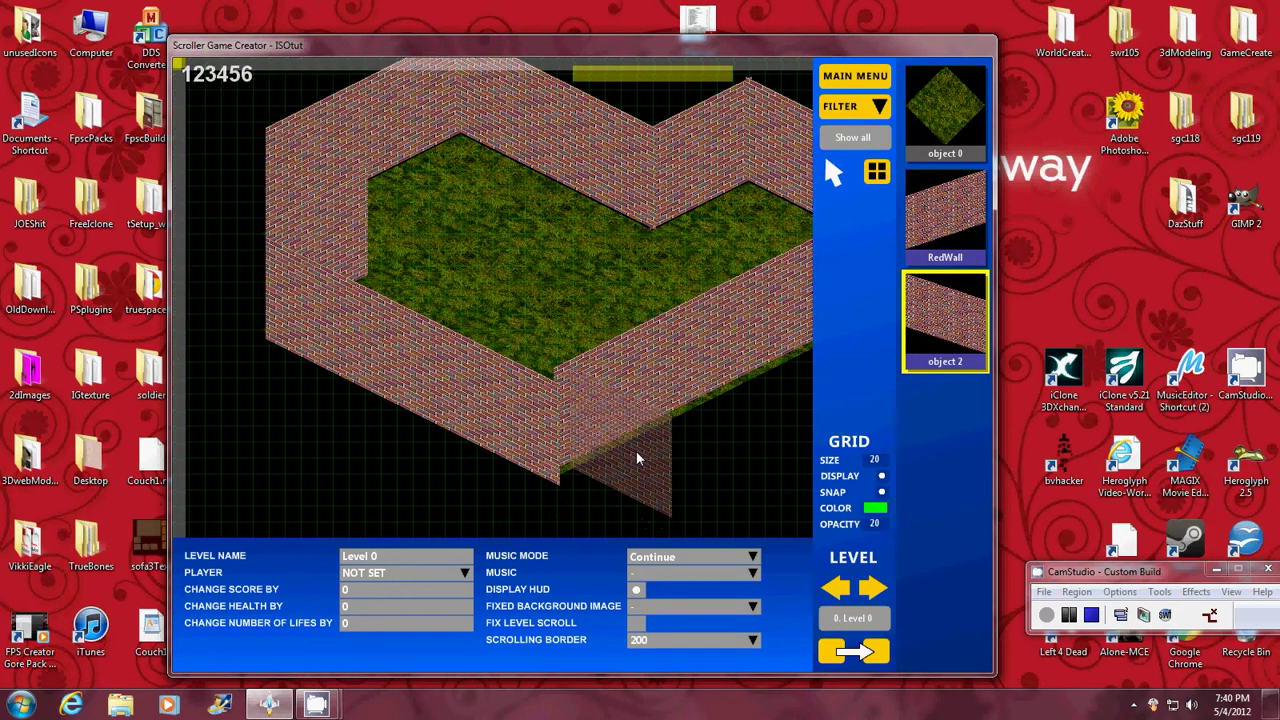
{"action": "key", "text": "Left"}
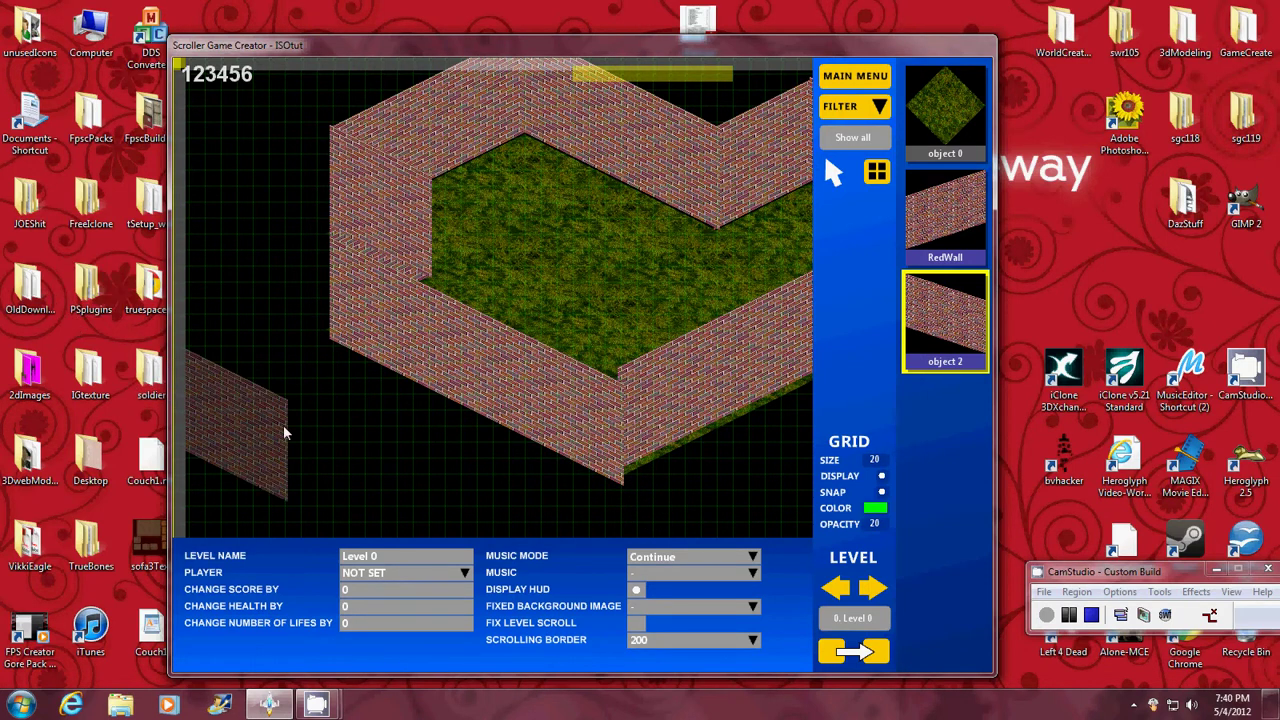
{"action": "key", "text": "Down"}
{"action": "key", "text": "Down"}
{"action": "key", "text": "Down"}
{"action": "key", "text": "Up"}
{"action": "key", "text": "Up"}
{"action": "key", "text": "Up"}
{"action": "key", "text": "Up"}
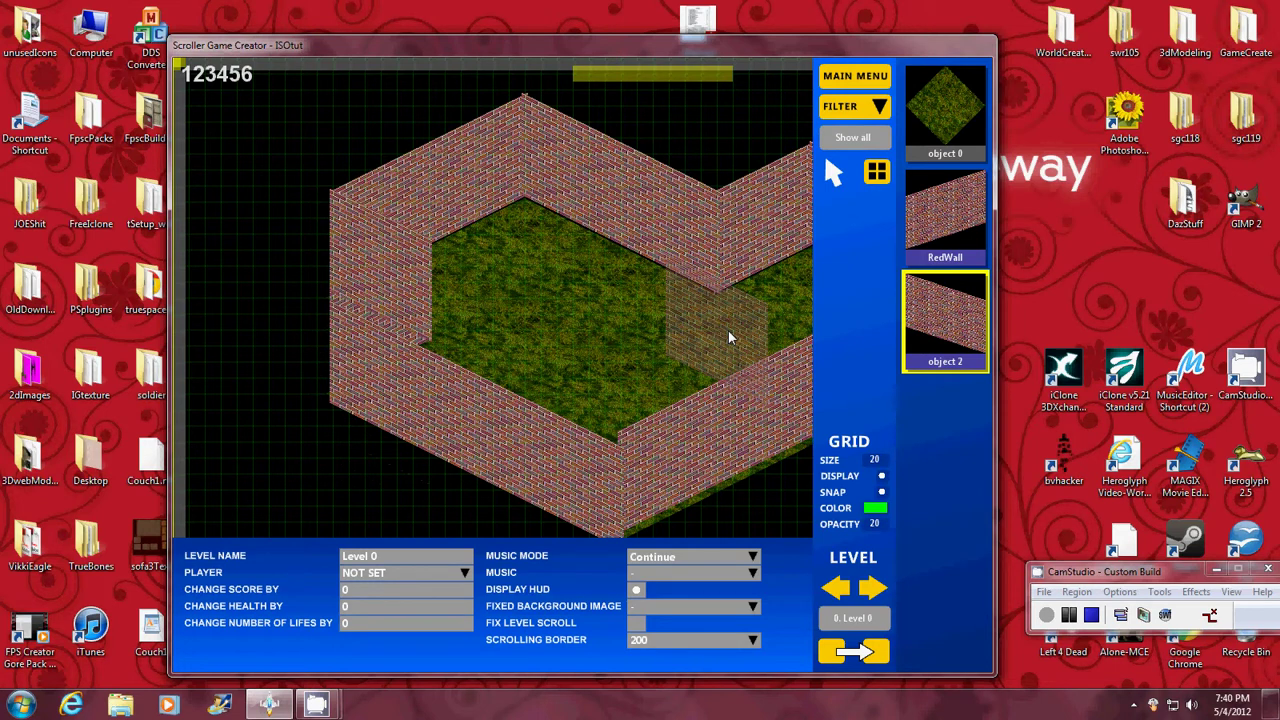
{"action": "key", "text": "Right"}
{"action": "key", "text": "Right"}
{"action": "key", "text": "Right"}
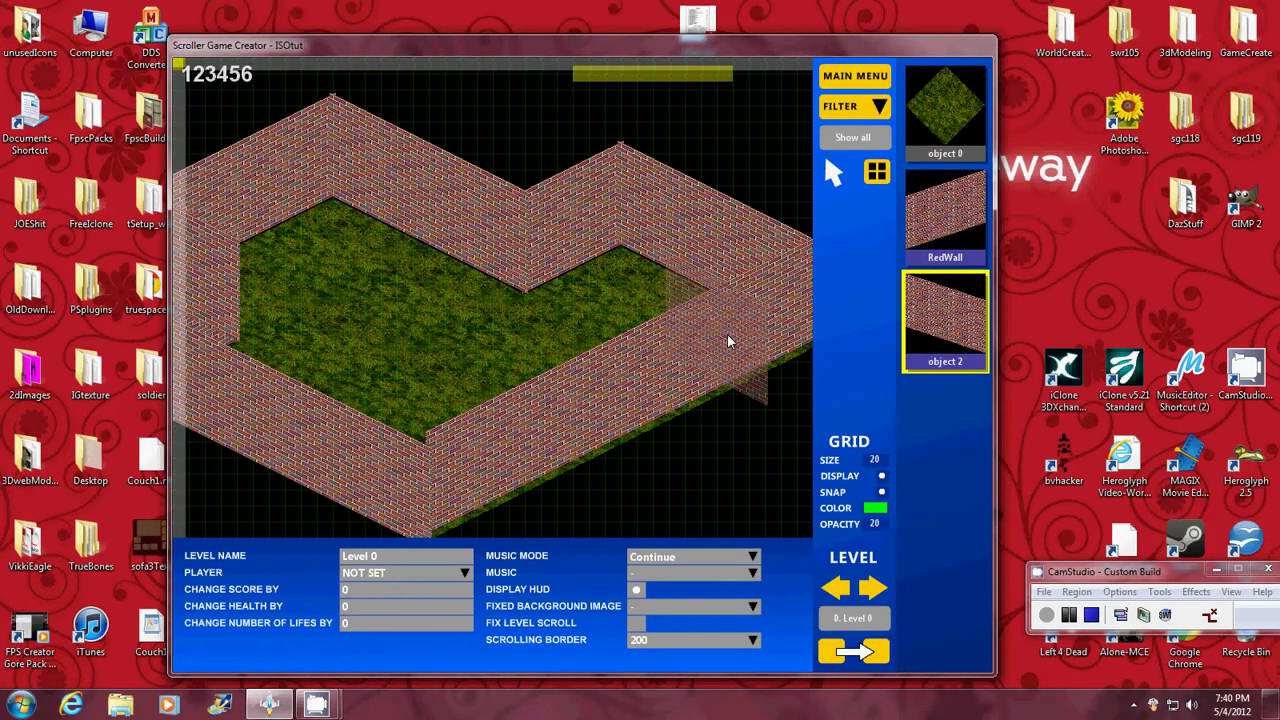
{"action": "key", "text": "Left"}
{"action": "key", "text": "Left"}
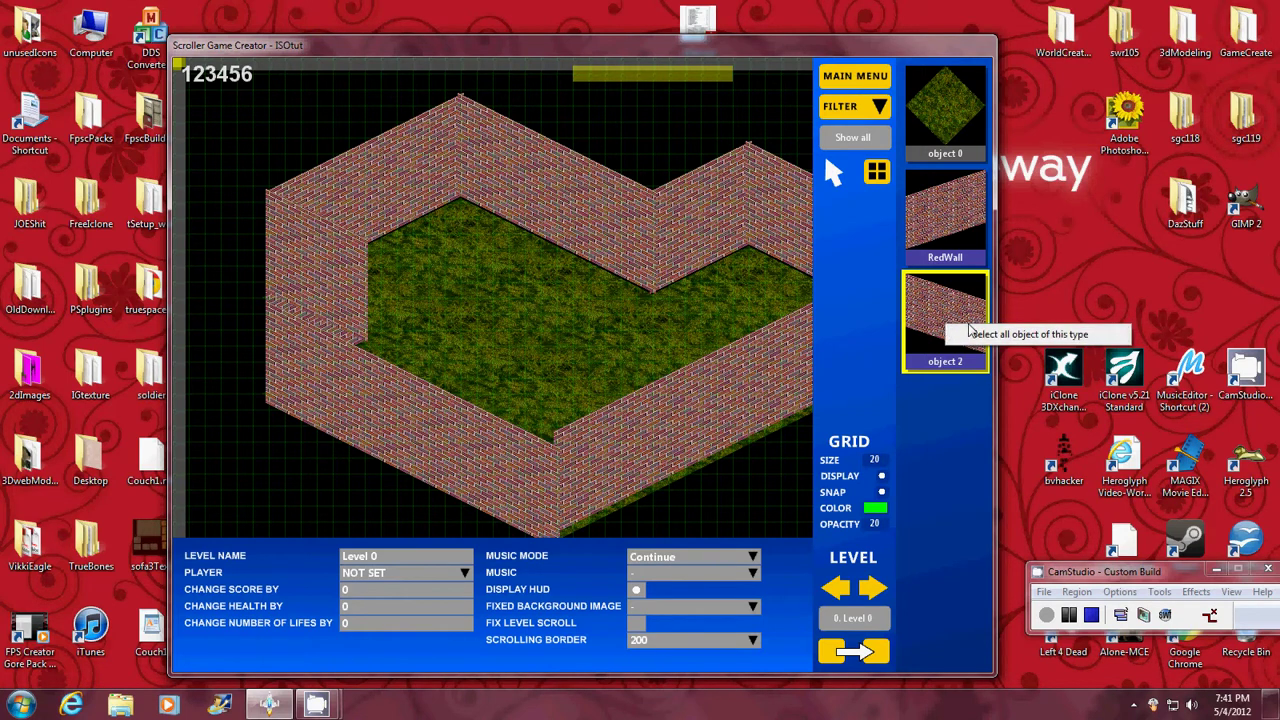
Select all object 2 walls and delete them, then do the same for all RedWall pieces.
{"action": "left_click", "coordinate": [985, 338]}
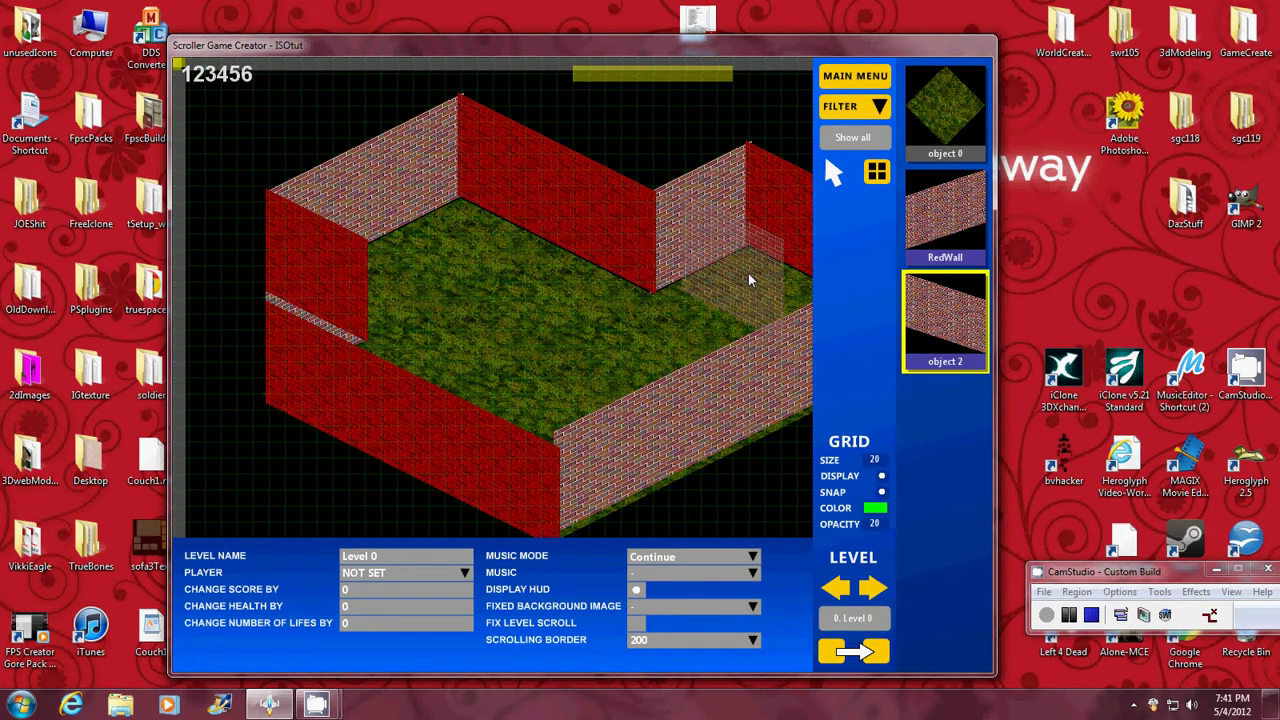
{"action": "key", "text": "Delete"}
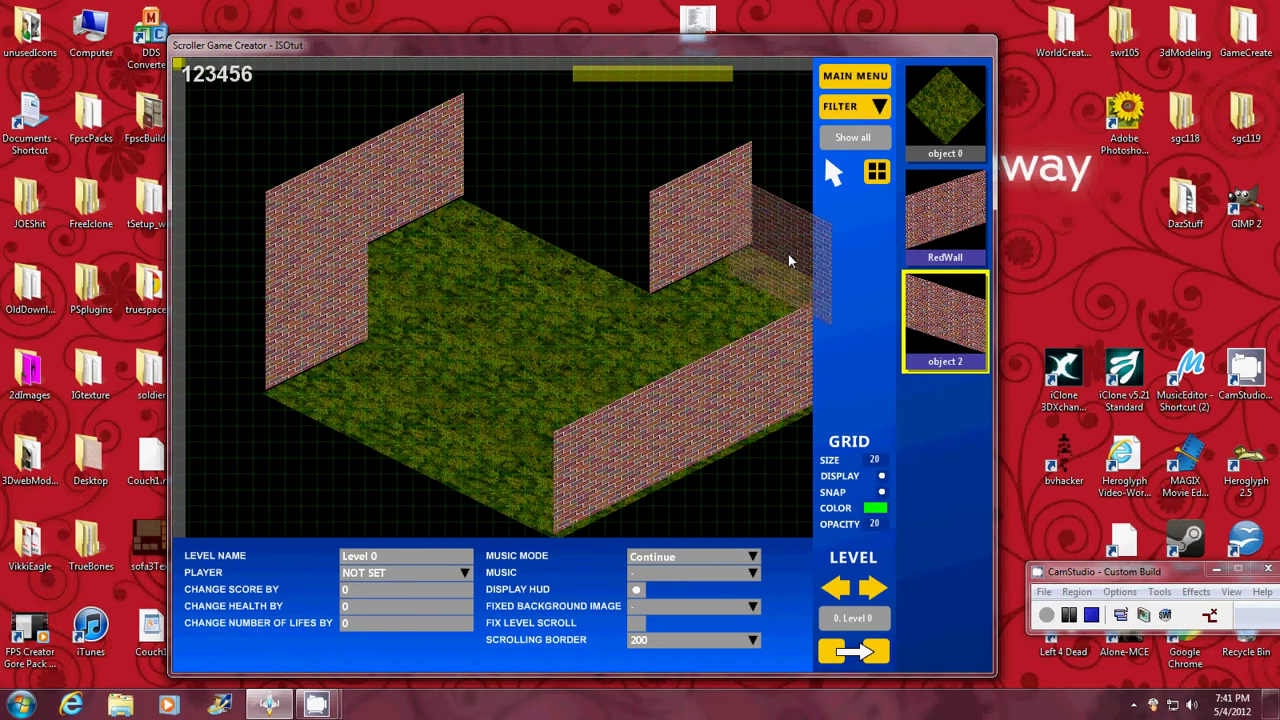
{"action": "left_click", "coordinate": [960, 222]}
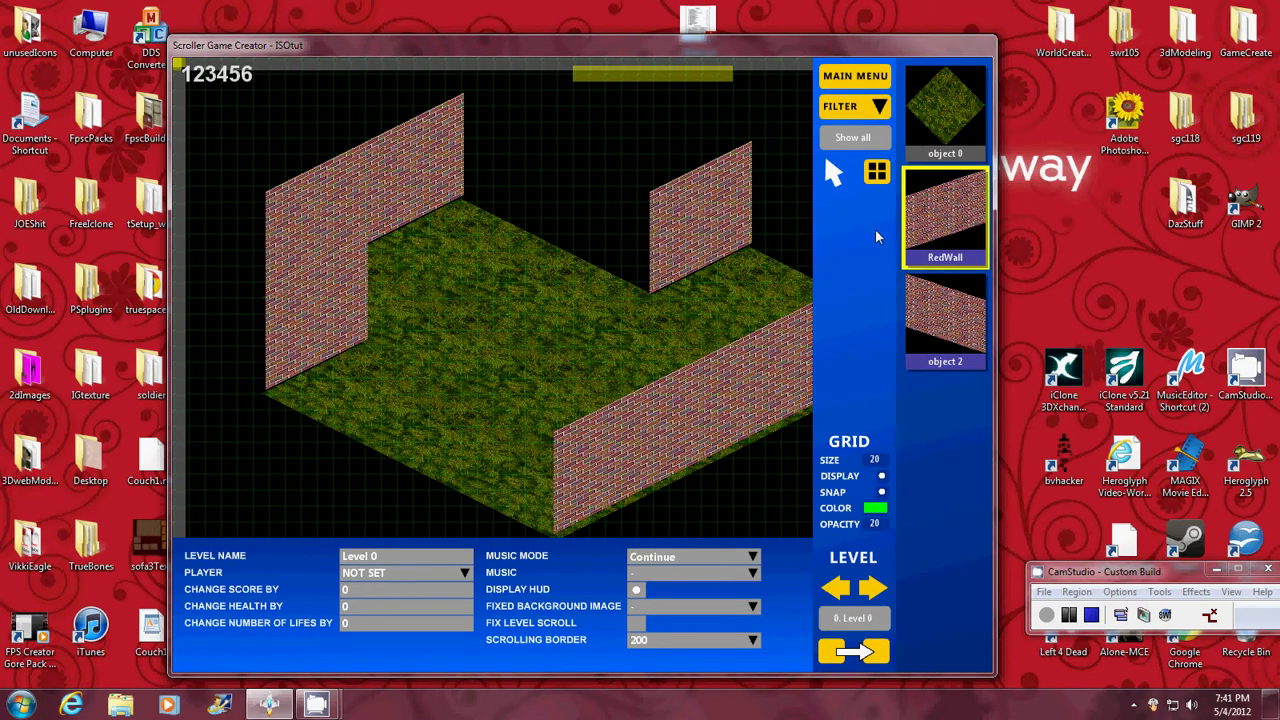
{"action": "left_click", "coordinate": [996, 237]}
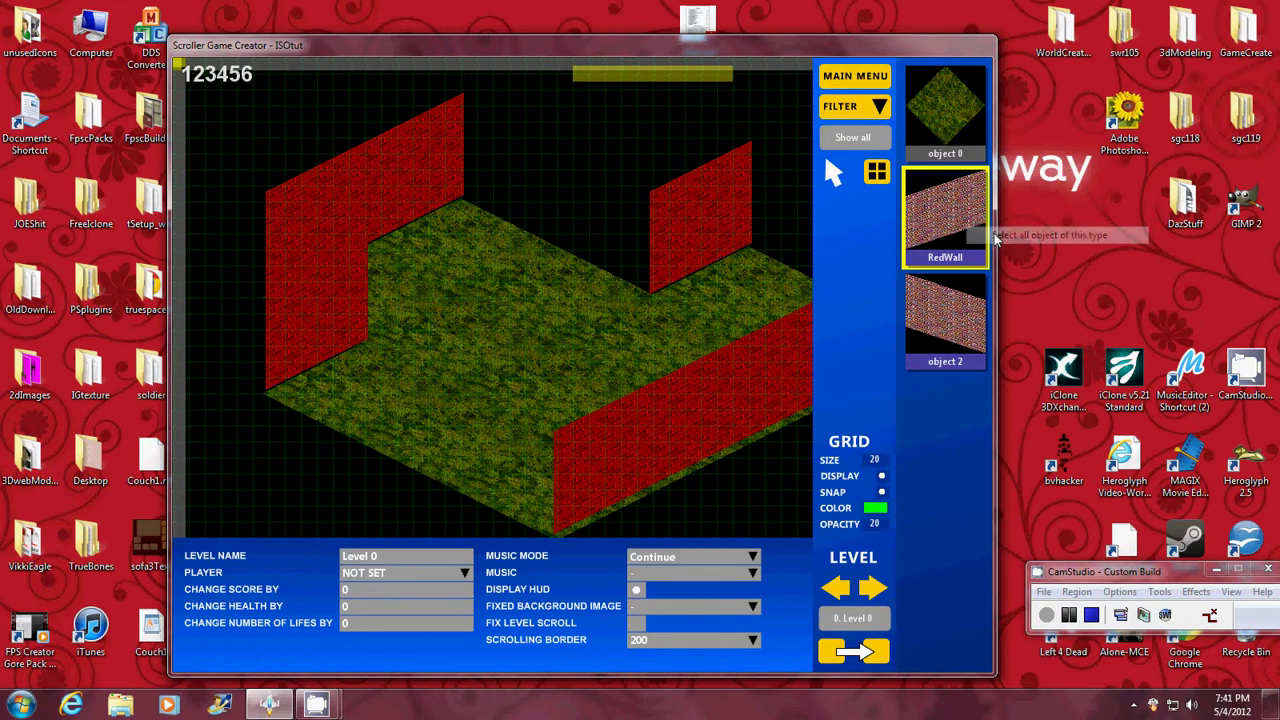
{"action": "key", "text": "Delete"}
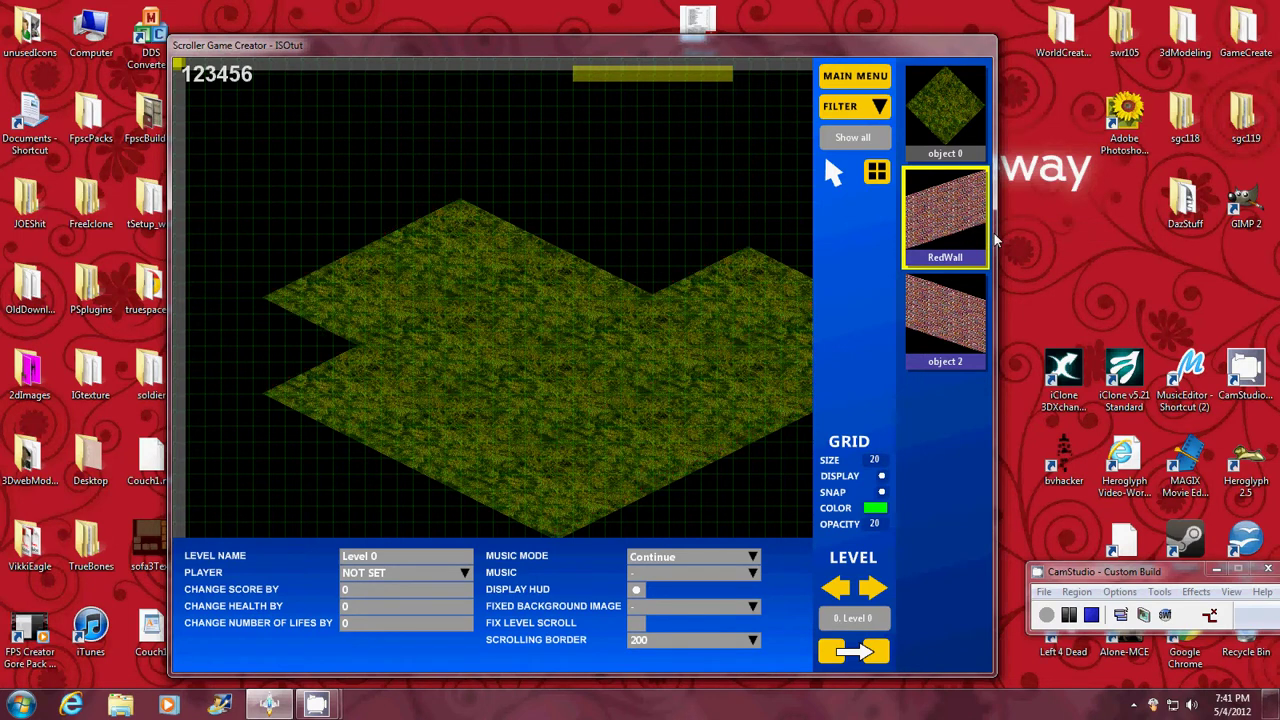
Select all object 0 grass tiles and delete them, leaving Level 0 empty.
{"action": "left_click", "coordinate": [952, 118]}
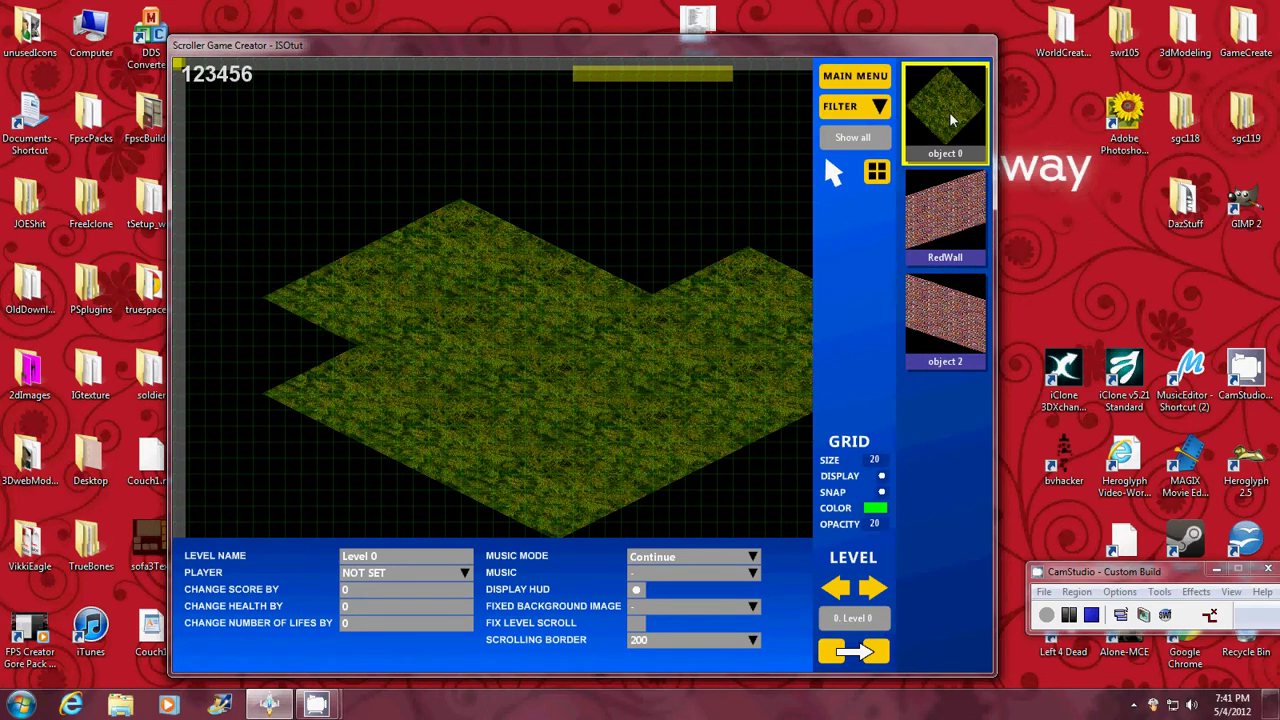
{"action": "left_click", "coordinate": [985, 128]}
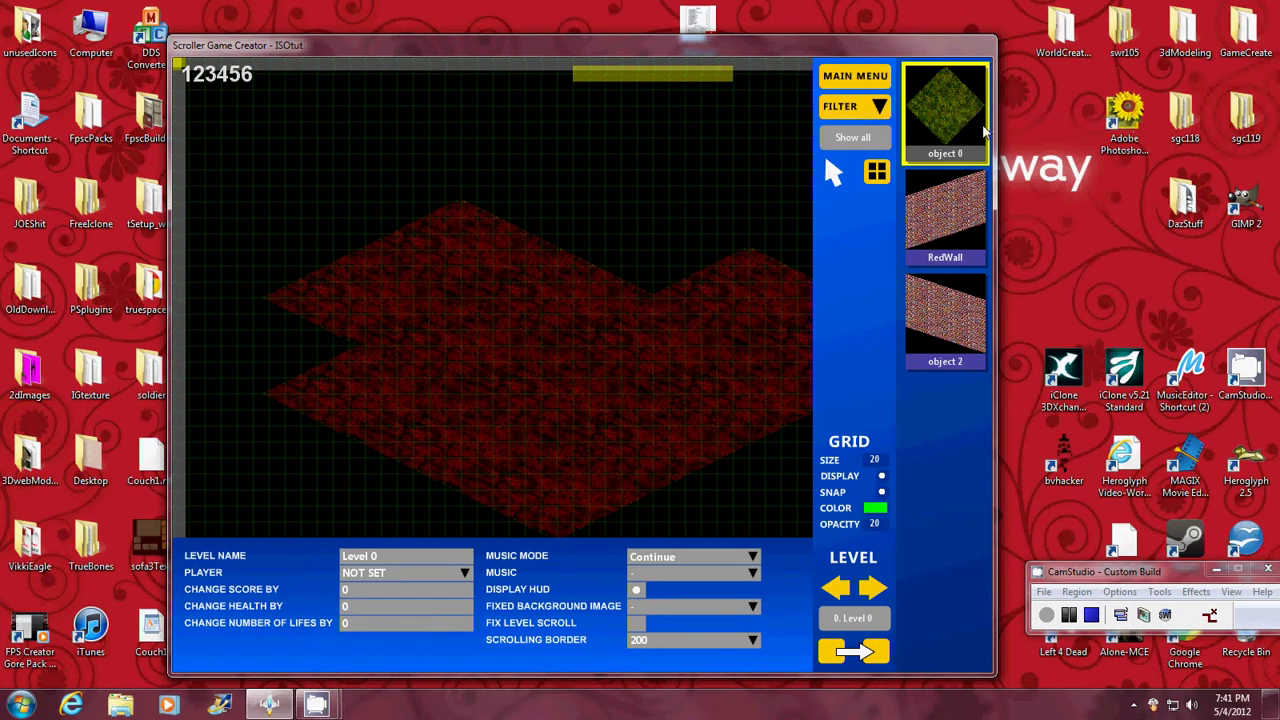
{"action": "key", "text": "Delete"}
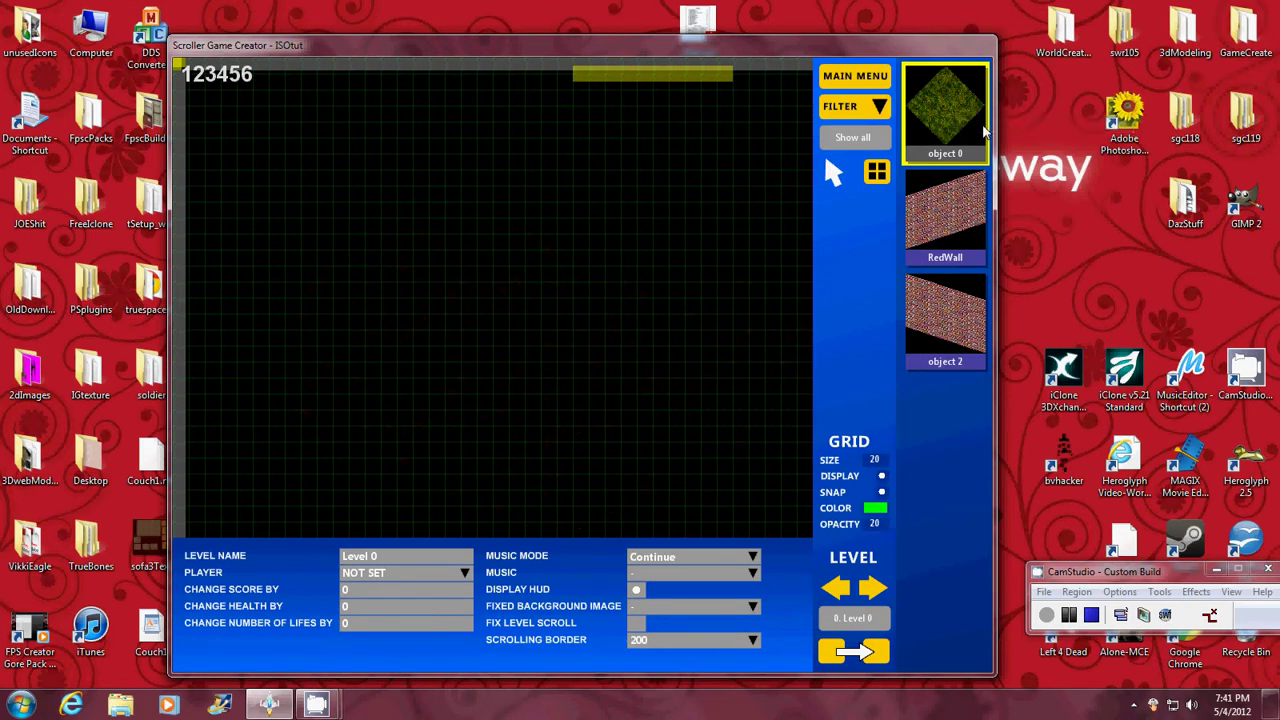